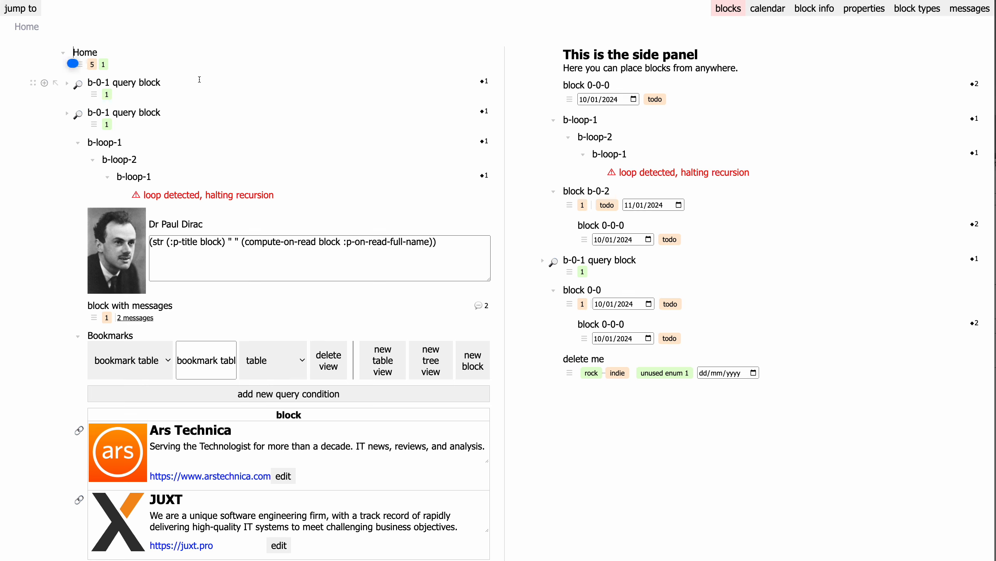
Add a block named "Demo" as the first child of Home and open it as the focused block
{"action": "left_click", "coordinate": [170, 52]}
{"action": "key", "text": "Return"}
{"action": "type", "text": "Demo"}
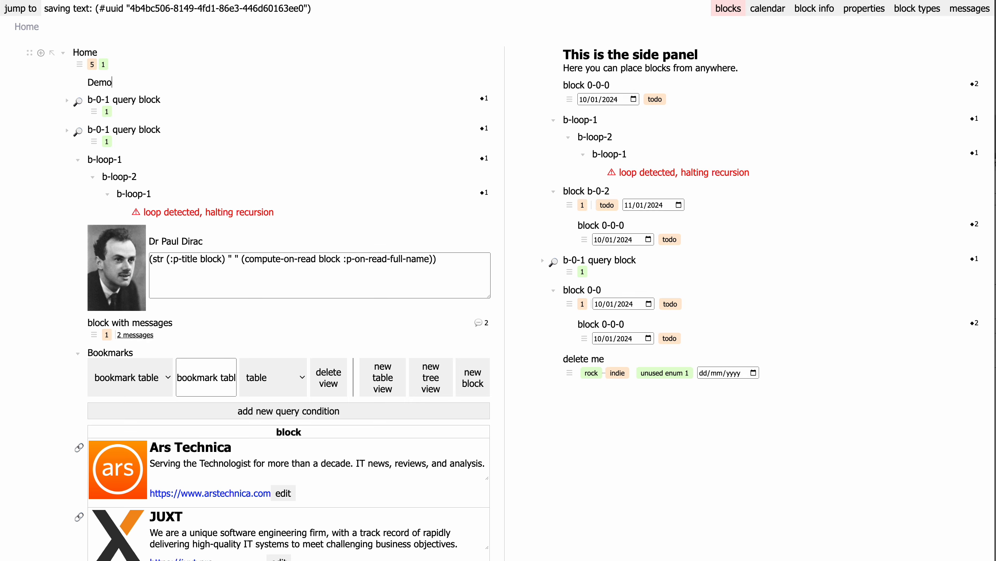
{"action": "key", "text": "alt+Right"}
Add a child block "task: first try" under Demo and make "first try" bold
{"action": "key", "text": "Return"}
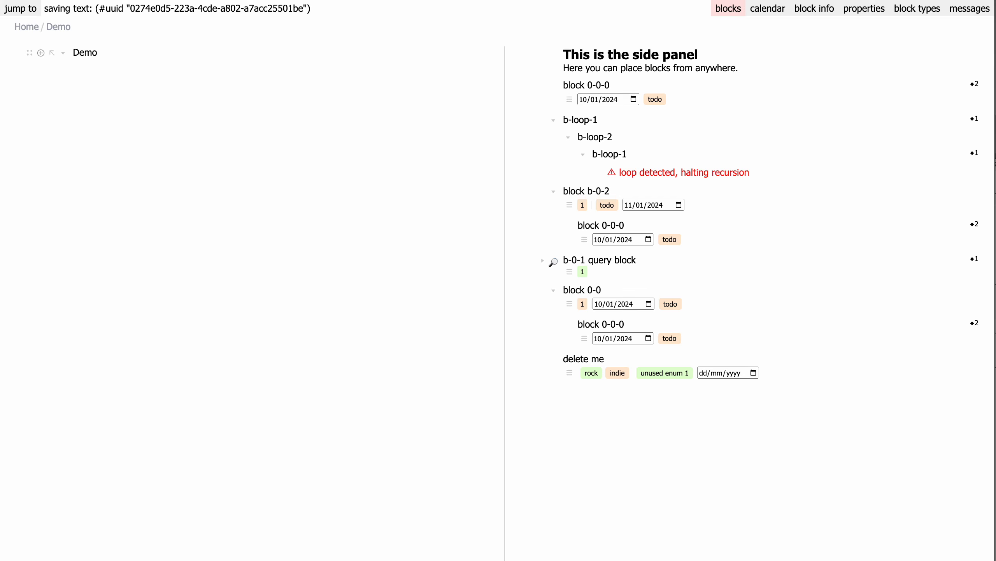
{"action": "type", "text": "task: first try"}
{"action": "left_click_drag", "start_coordinate": [111, 69], "coordinate": [141, 70]}
{"action": "key", "text": "ctrl+b"}
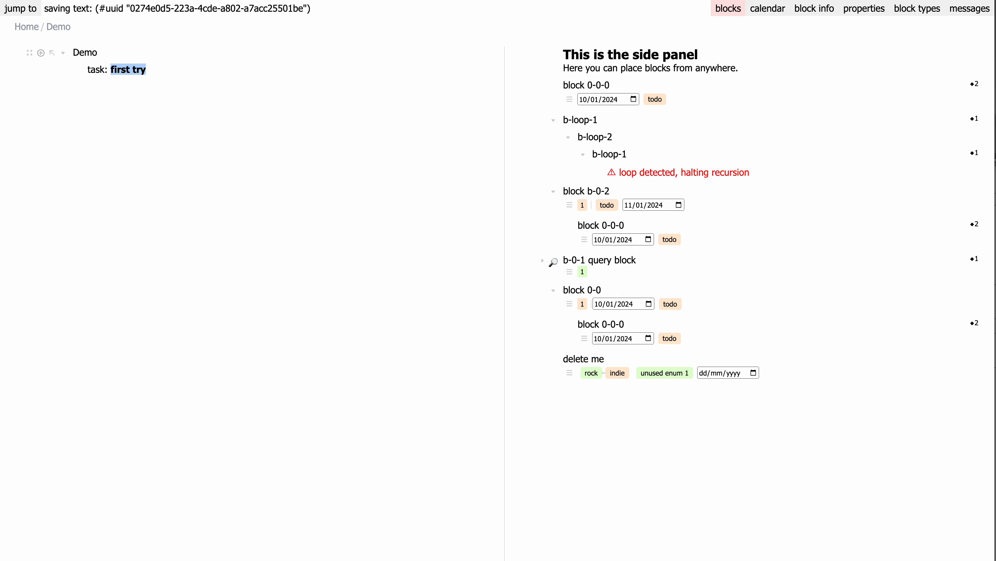
Show the property table of the "task: first try" block and add the existing status property, set to todo
{"action": "left_click", "coordinate": [55, 69]}
{"action": "mouse_move", "coordinate": [82, 126]}
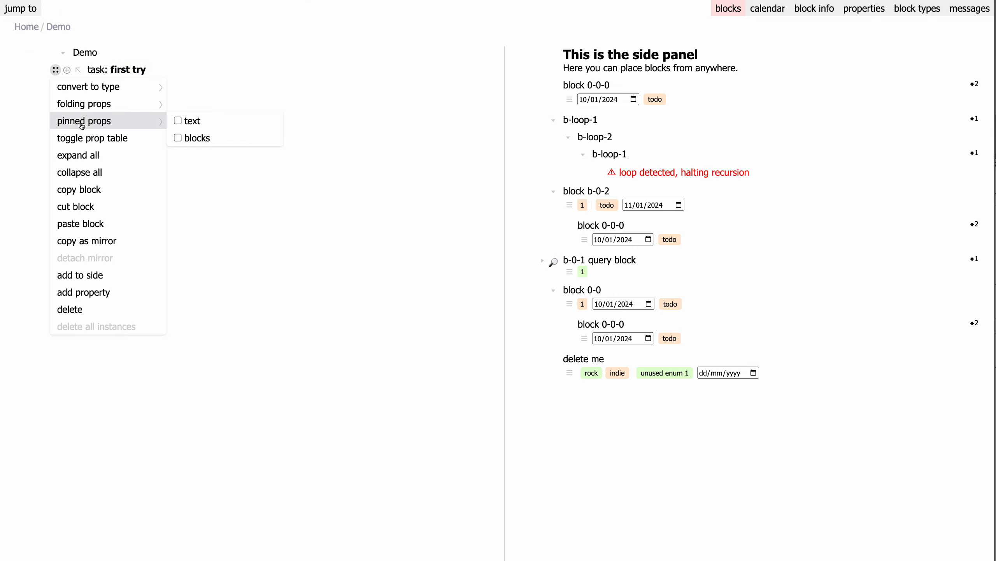
{"action": "left_click", "coordinate": [99, 139]}
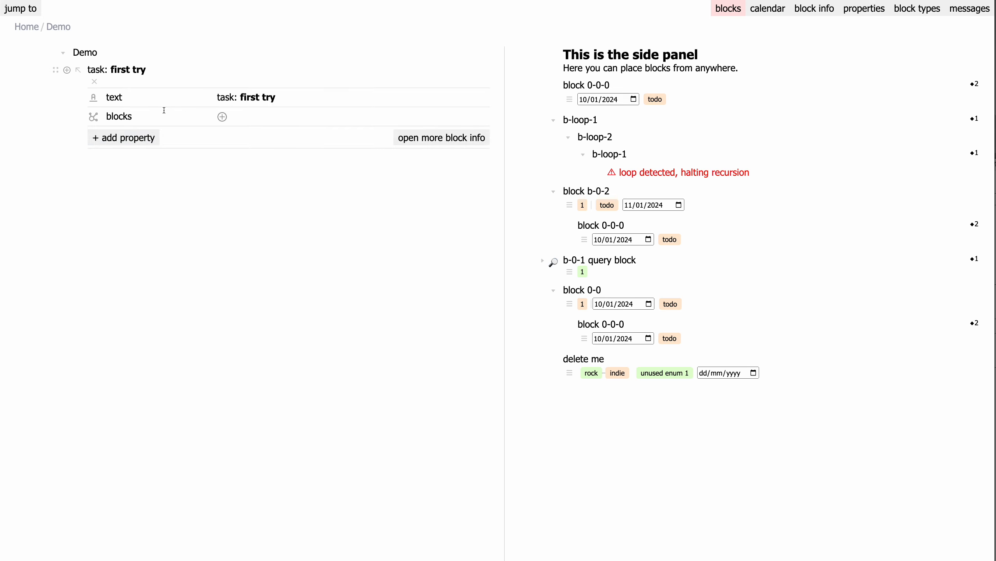
{"action": "left_click", "coordinate": [150, 141]}
{"action": "left_click", "coordinate": [201, 142]}
{"action": "type", "text": "st"}
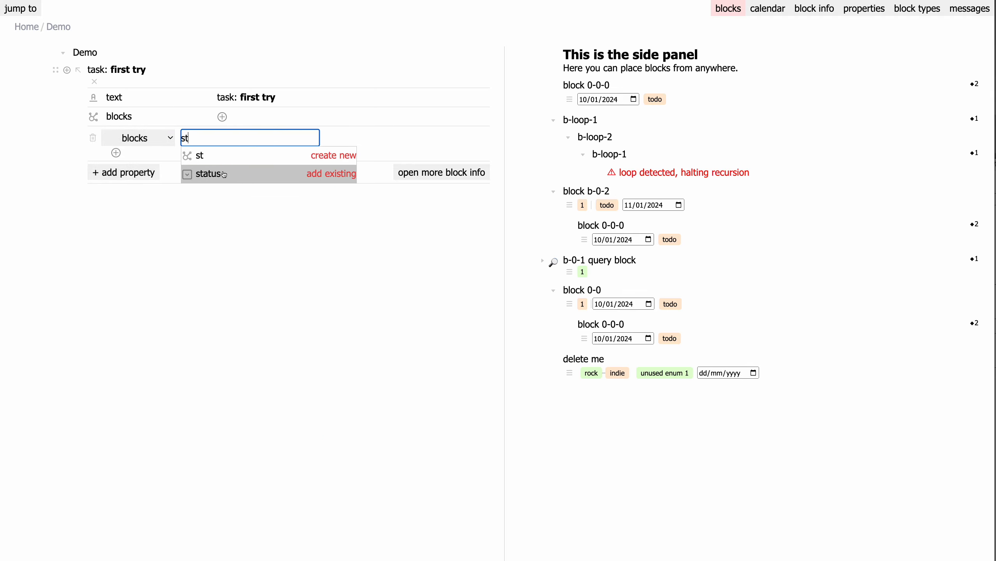
{"action": "left_click", "coordinate": [224, 175]}
{"action": "left_click", "coordinate": [236, 152]}
{"action": "left_click", "coordinate": [243, 166]}
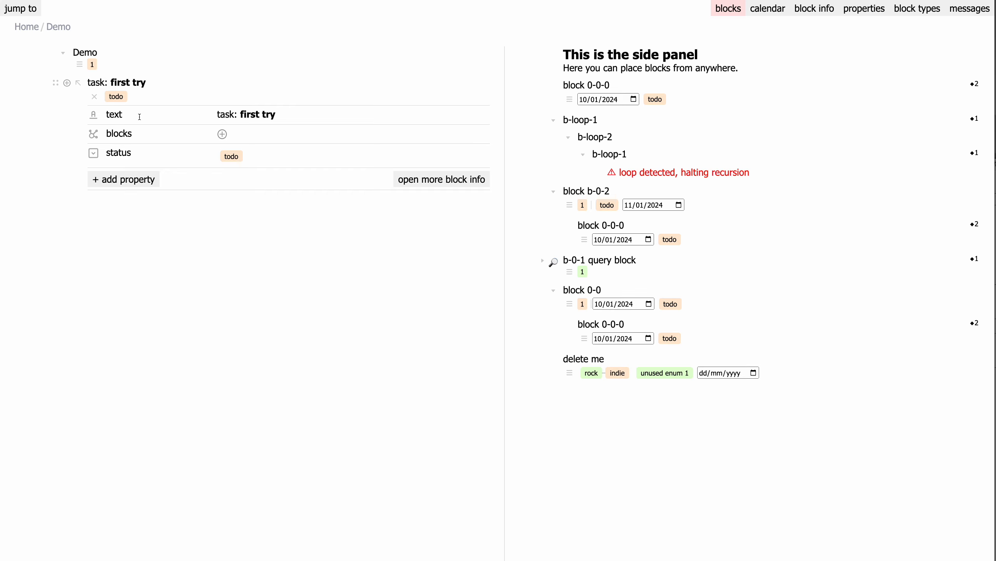
Add the existing due date property to the first try block, set it to 11/01/2024, and hide its property table
{"action": "left_click", "coordinate": [135, 179]}
{"action": "left_click", "coordinate": [208, 179]}
{"action": "type", "text": "d"}
{"action": "left_click", "coordinate": [229, 215]}
{"action": "left_click", "coordinate": [290, 179]}
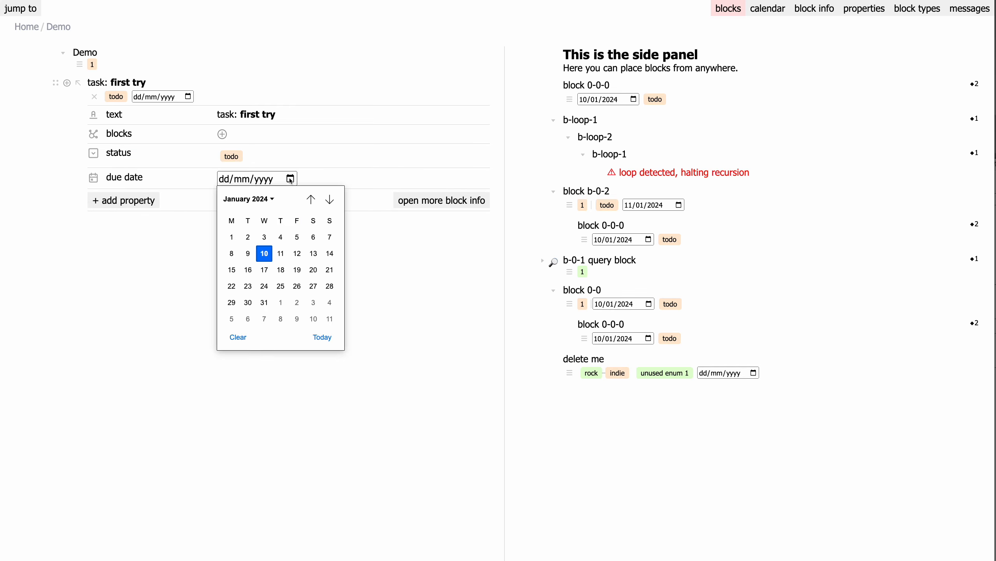
{"action": "left_click", "coordinate": [281, 253]}
{"action": "left_click", "coordinate": [96, 98]}
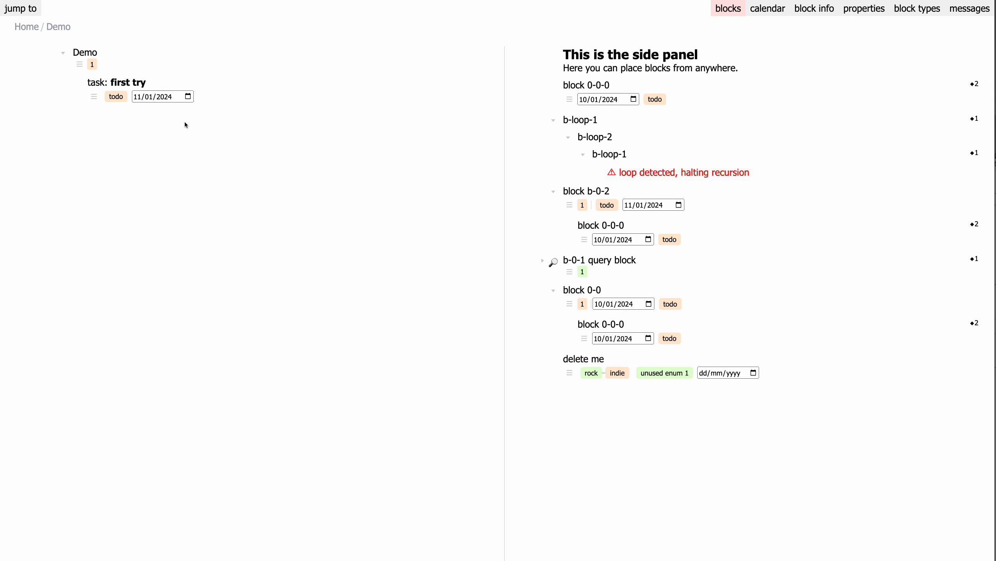
Return to the Home block and examine the title and full name shown in the person block
{"action": "left_click", "coordinate": [34, 27]}
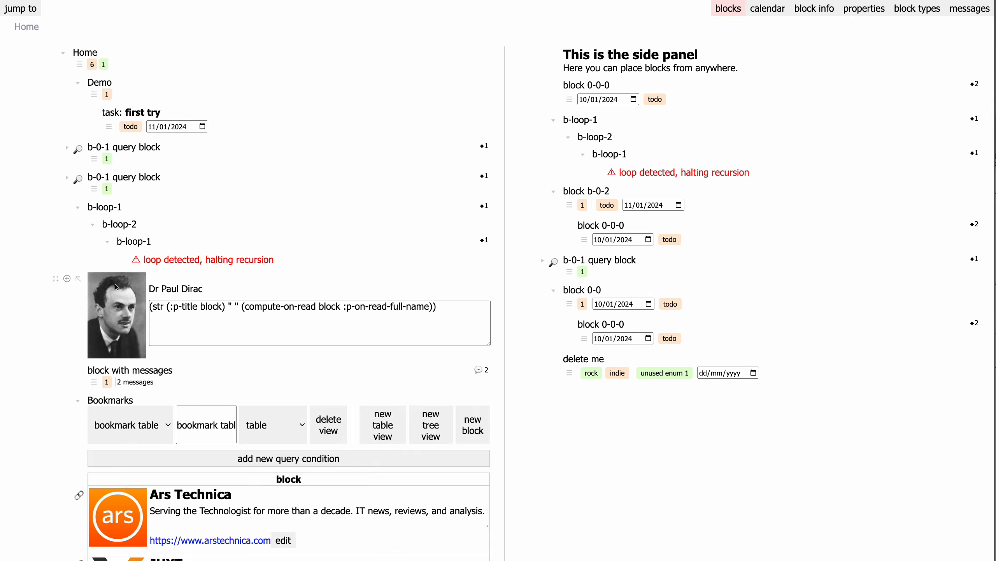
{"action": "left_click_drag", "start_coordinate": [159, 290], "coordinate": [194, 288]}
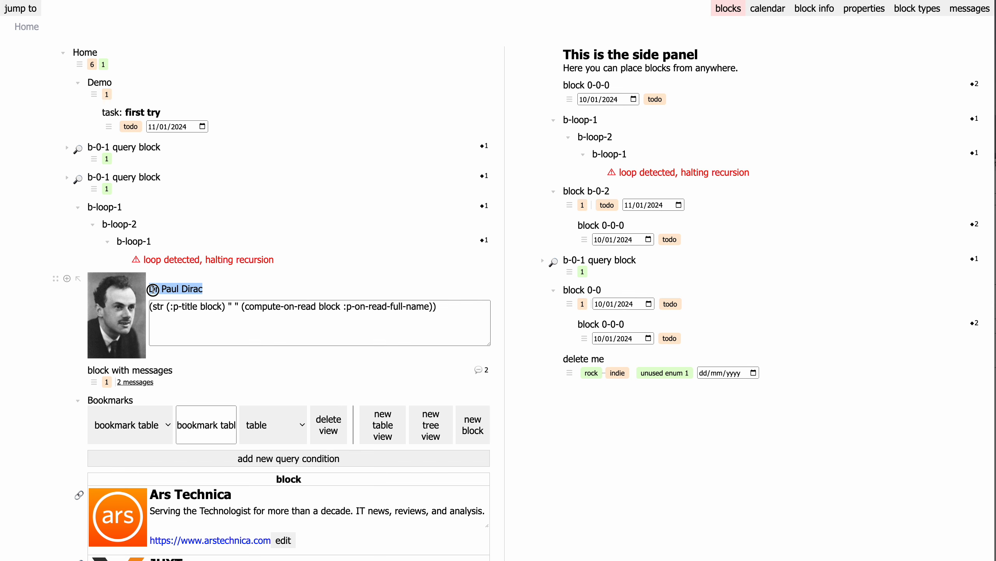
{"action": "left_click", "coordinate": [165, 290]}
{"action": "left_click_drag", "start_coordinate": [162, 290], "coordinate": [202, 289]}
{"action": "scroll", "coordinate": [202, 290], "scroll_direction": "down", "scroll_amount": 3}
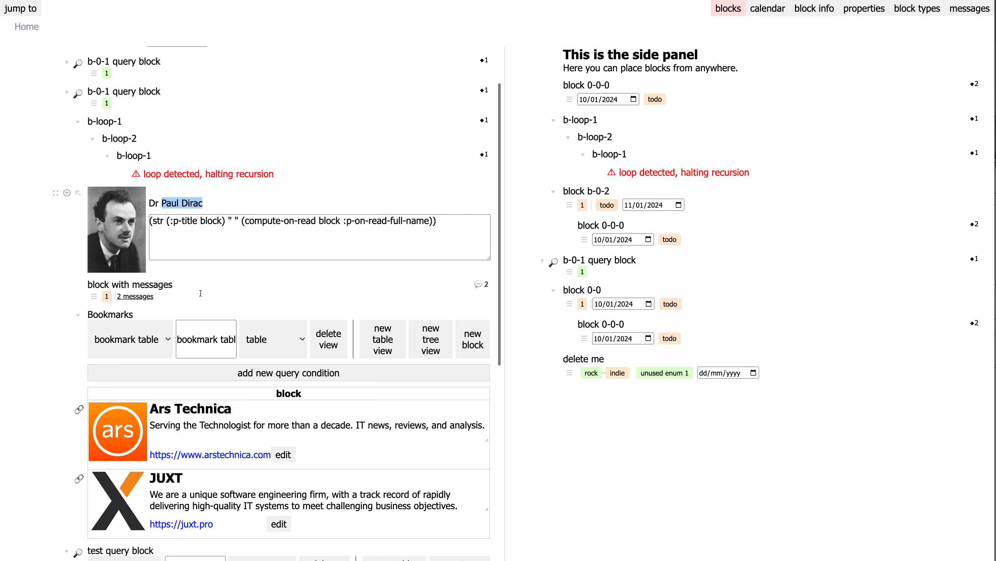
Open the JUXT bookmark block on its own and examine its title and description
{"action": "left_click", "coordinate": [67, 477]}
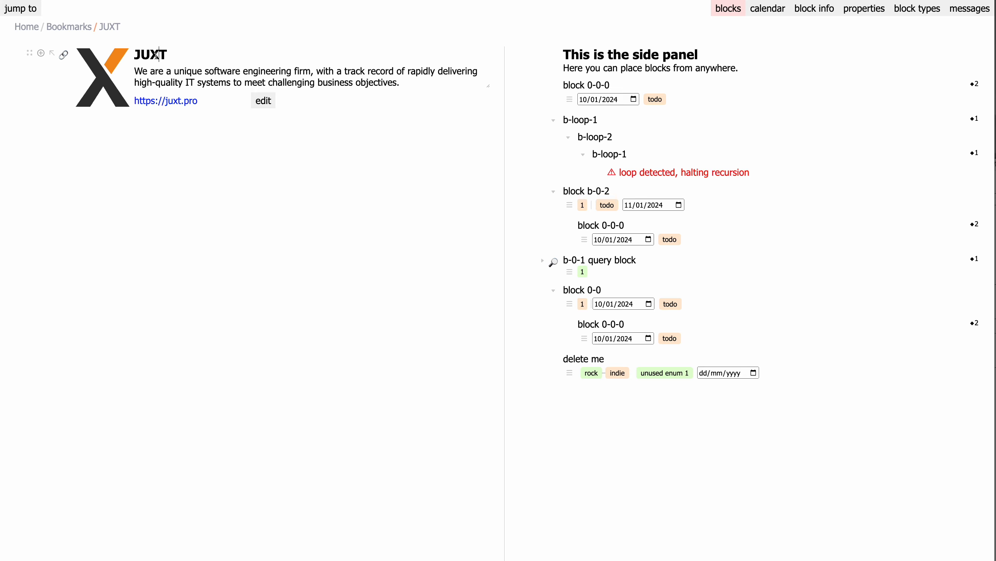
{"action": "left_click", "coordinate": [176, 72]}
{"action": "left_click", "coordinate": [153, 149]}
Search the blocks for "demo" and jump to the Demo block
{"action": "key", "text": "ctrl+k"}
{"action": "type", "text": "demo"}
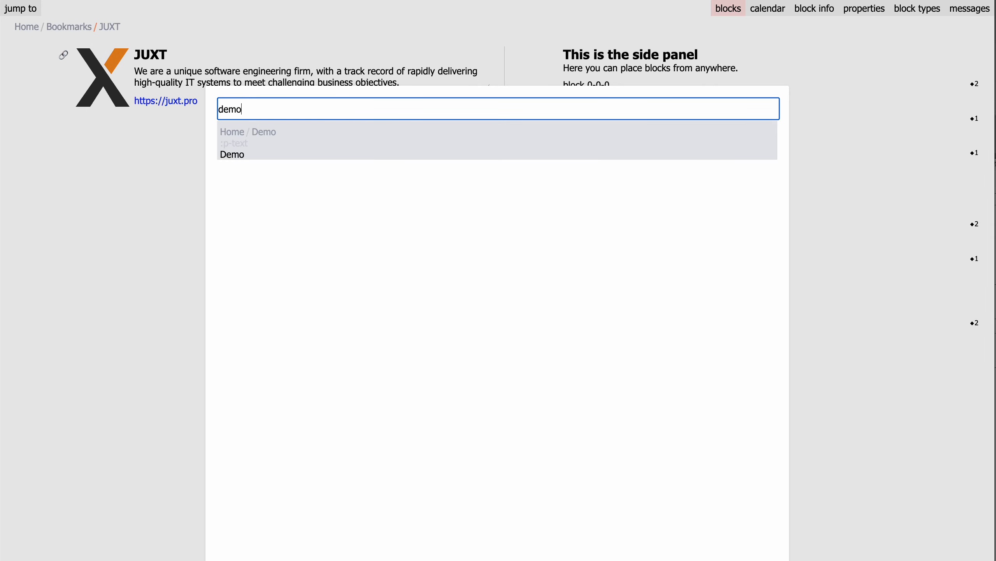
{"action": "key", "text": "Return"}
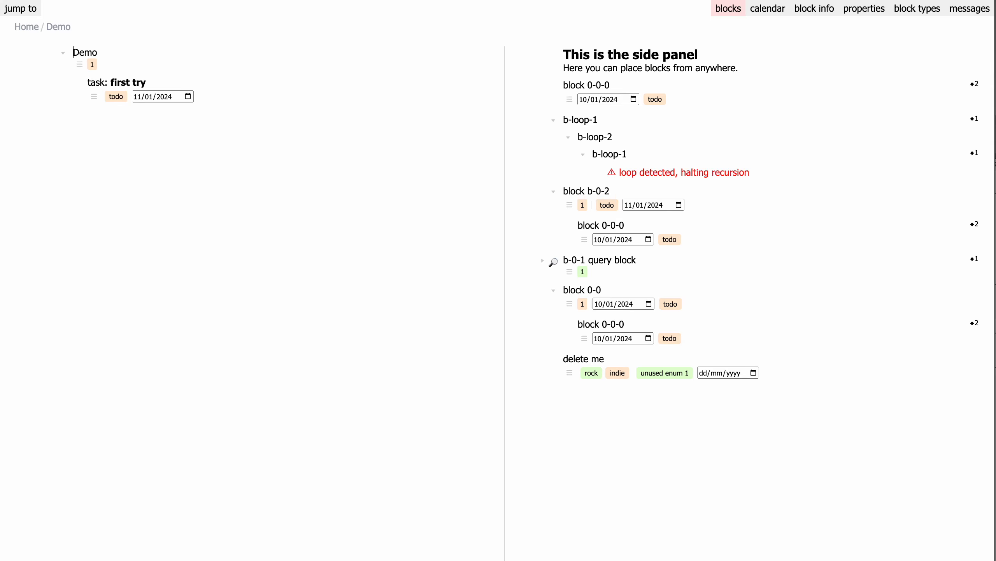
Create a new block type named "task"
{"action": "left_click", "coordinate": [917, 9]}
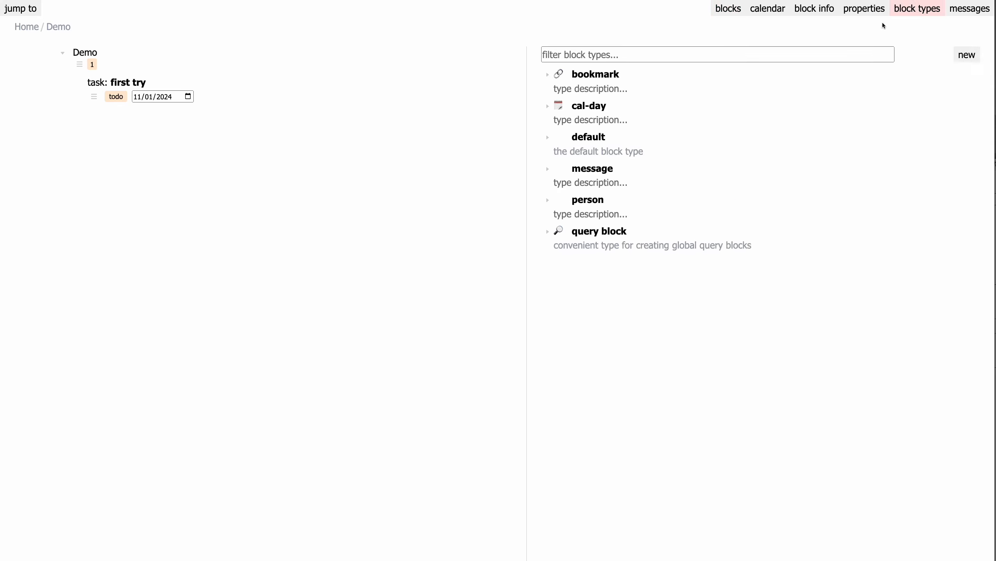
{"action": "left_click", "coordinate": [967, 54]}
{"action": "left_click", "coordinate": [681, 78]}
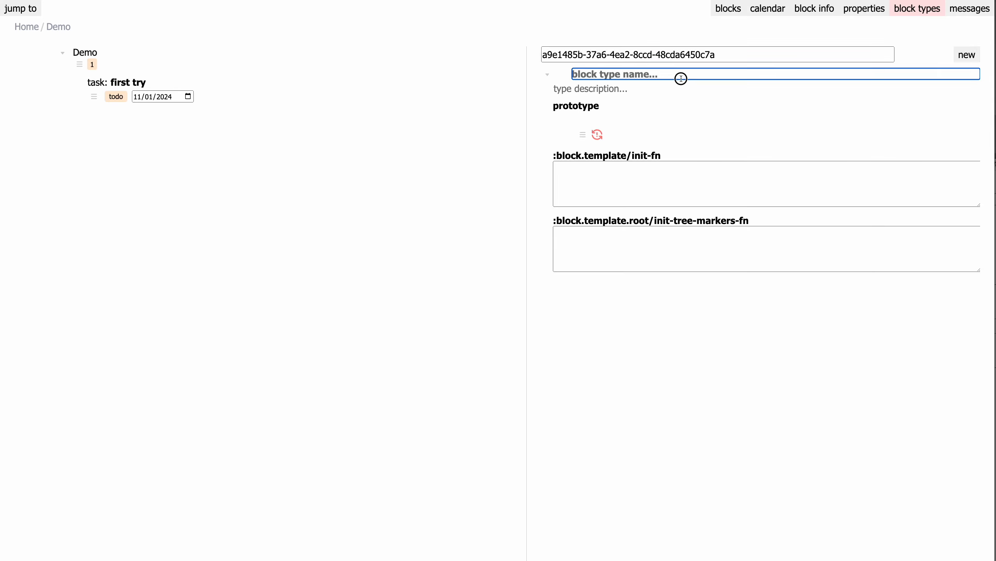
{"action": "type", "text": "taks"}
{"action": "key", "text": "BackSpace"}
{"action": "key", "text": "BackSpace"}
{"action": "type", "text": "sk"}
Set the task block type's icon to the check mark emoji
{"action": "left_click", "coordinate": [566, 71]}
{"action": "key", "text": "ctrl+super+space"}
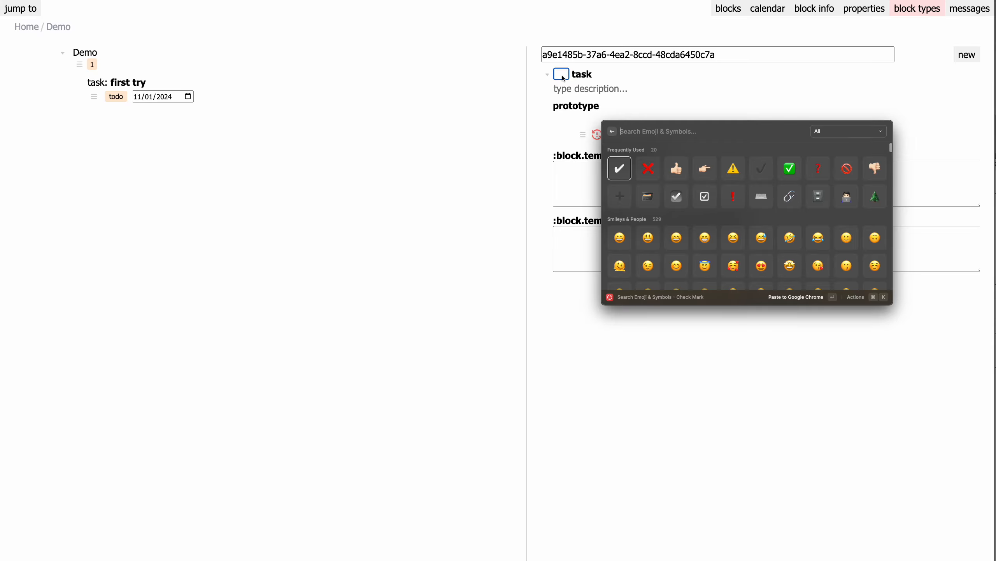
{"action": "key", "text": "Return"}
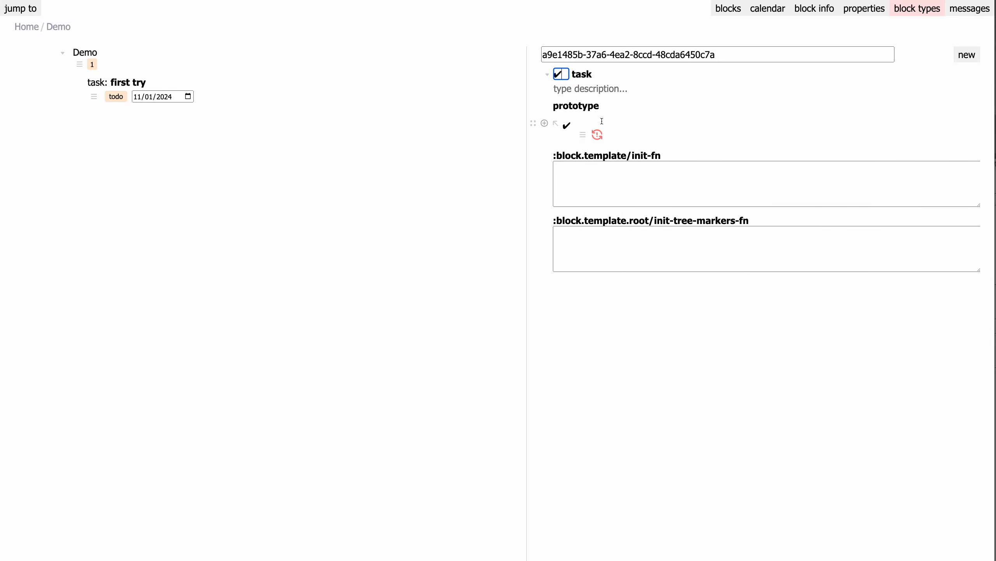
Show the property table of the task type's prototype and set its text to "task title..."
{"action": "left_click", "coordinate": [583, 135]}
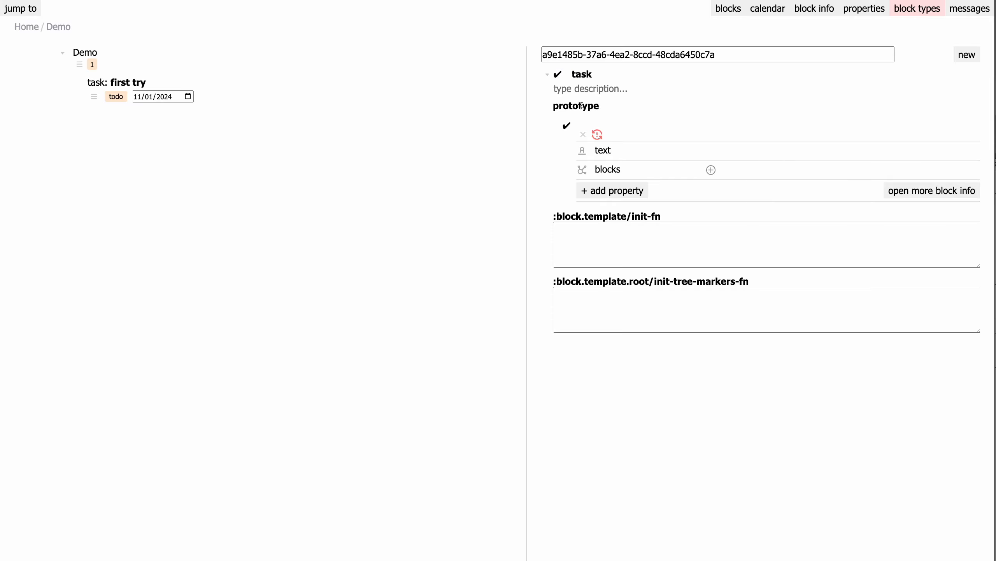
{"action": "double_click", "coordinate": [582, 108]}
{"action": "left_click", "coordinate": [717, 153]}
{"action": "type", "text": "task title..."}
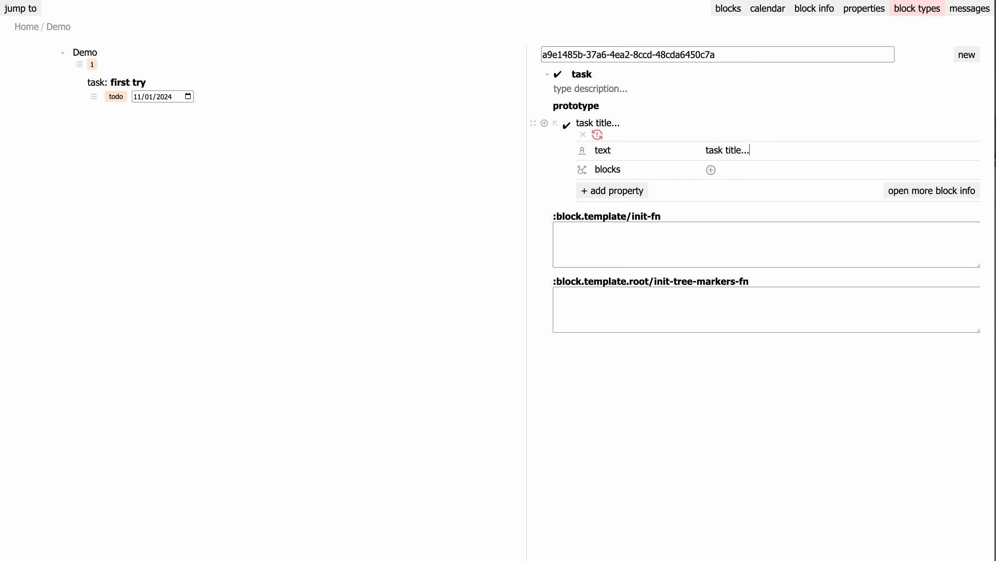
Add the existing status property to the task prototype with todo as its value
{"action": "left_click", "coordinate": [639, 197]}
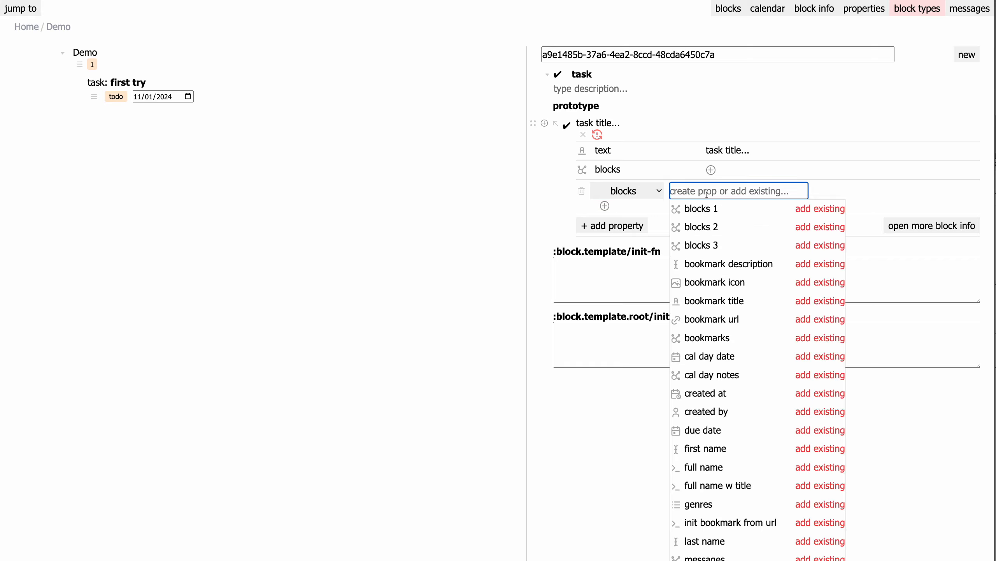
{"action": "type", "text": "st"}
{"action": "left_click", "coordinate": [708, 224]}
{"action": "left_click", "coordinate": [725, 199]}
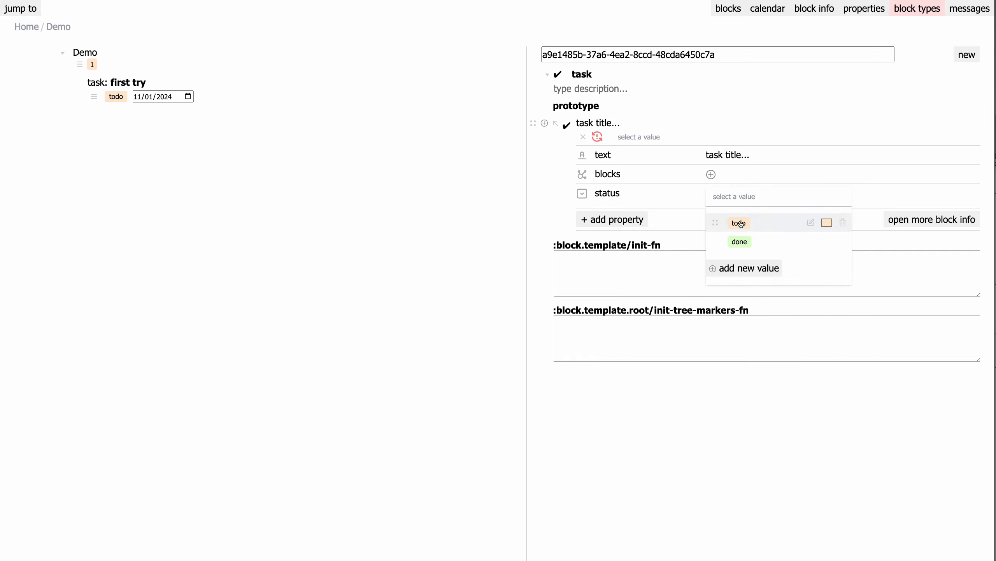
{"action": "left_click", "coordinate": [739, 223]}
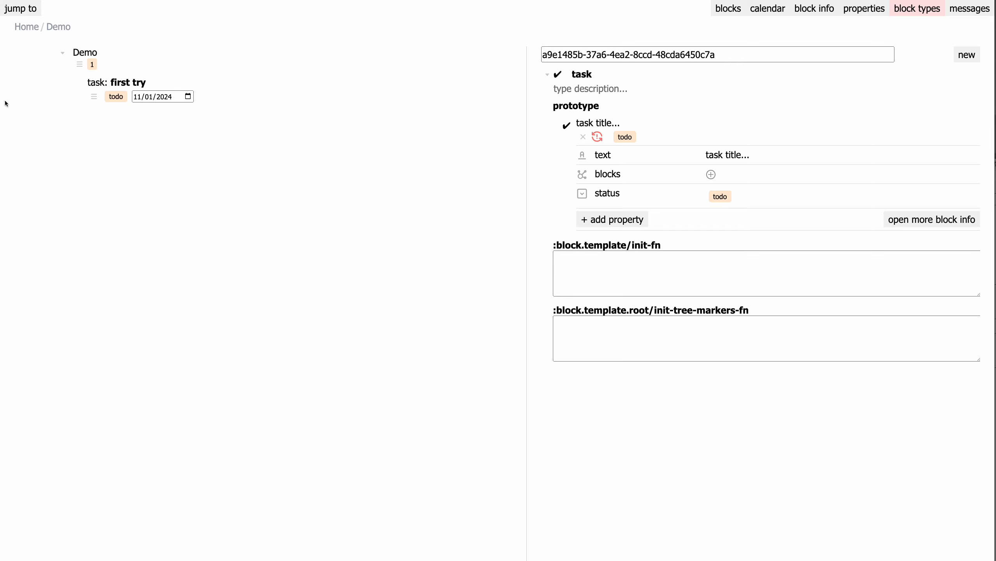
Add a block below "task: first try", convert it to the task type, and title it "task 1"
{"action": "left_click", "coordinate": [66, 84]}
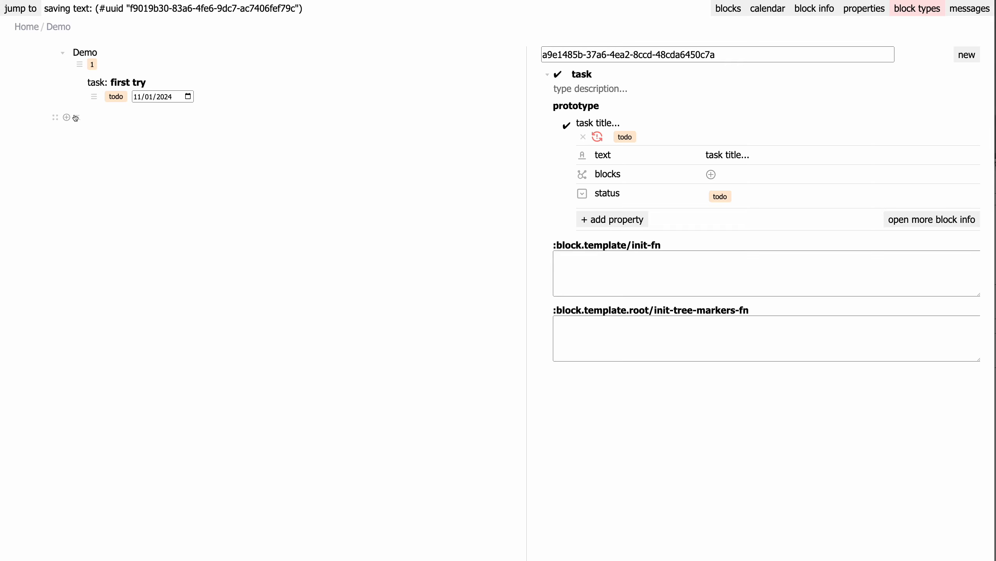
{"action": "left_click", "coordinate": [55, 117]}
{"action": "mouse_move", "coordinate": [130, 135]}
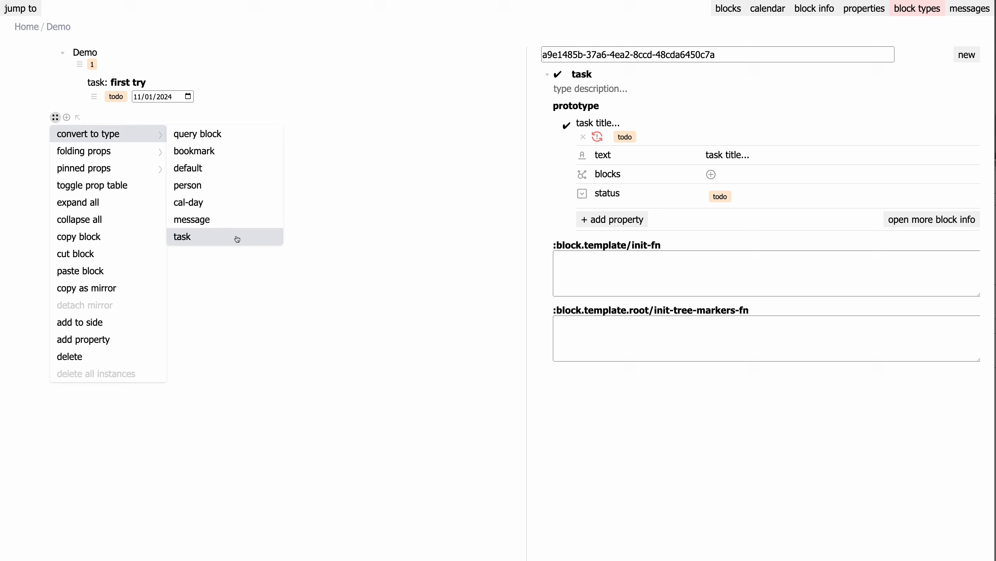
{"action": "left_click", "coordinate": [237, 239]}
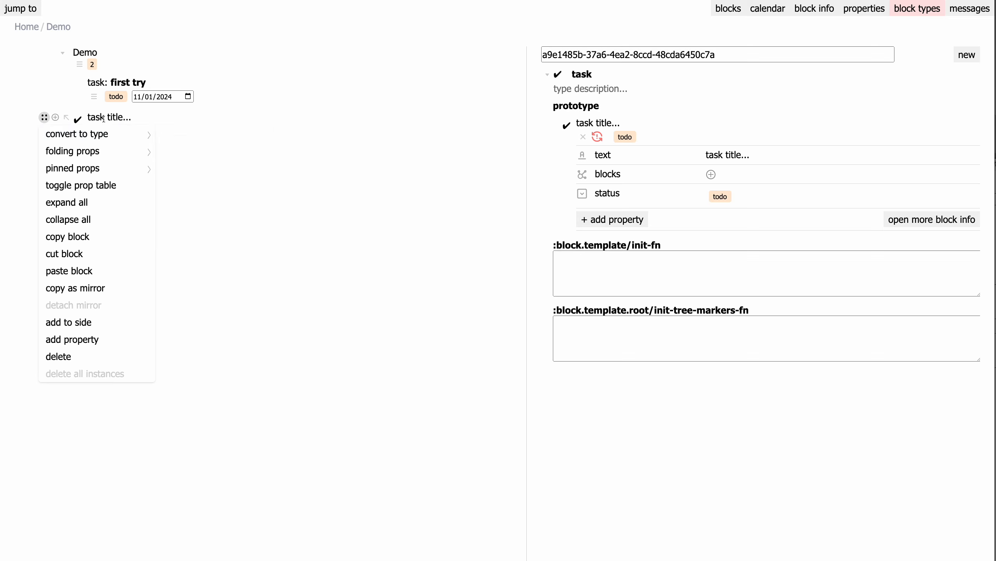
{"action": "left_click_drag", "start_coordinate": [108, 117], "coordinate": [131, 116]}
{"action": "type", "text": "1"}
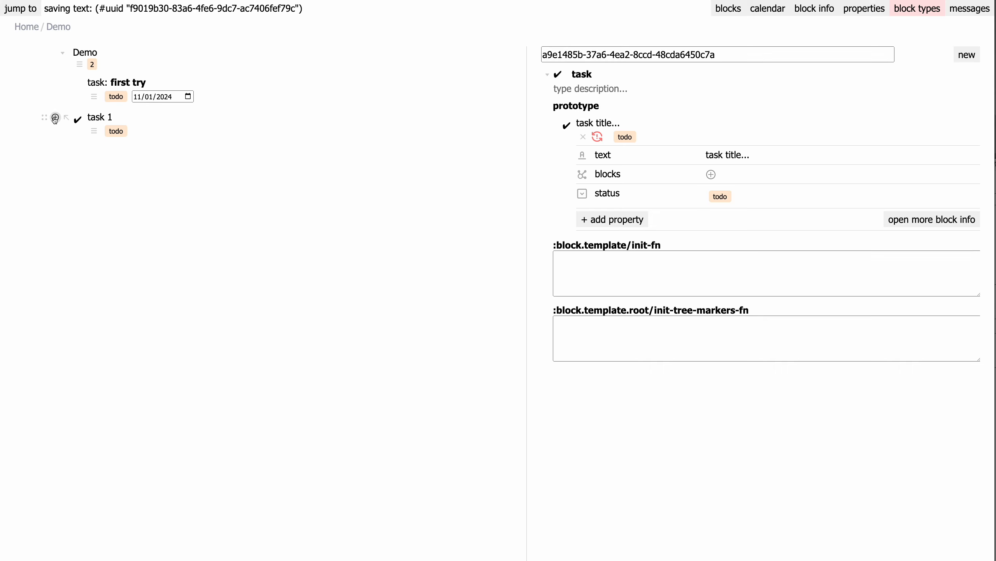
Add another task-type block titled "task 2" below task 1 and set its status to done
{"action": "left_click", "coordinate": [55, 152]}
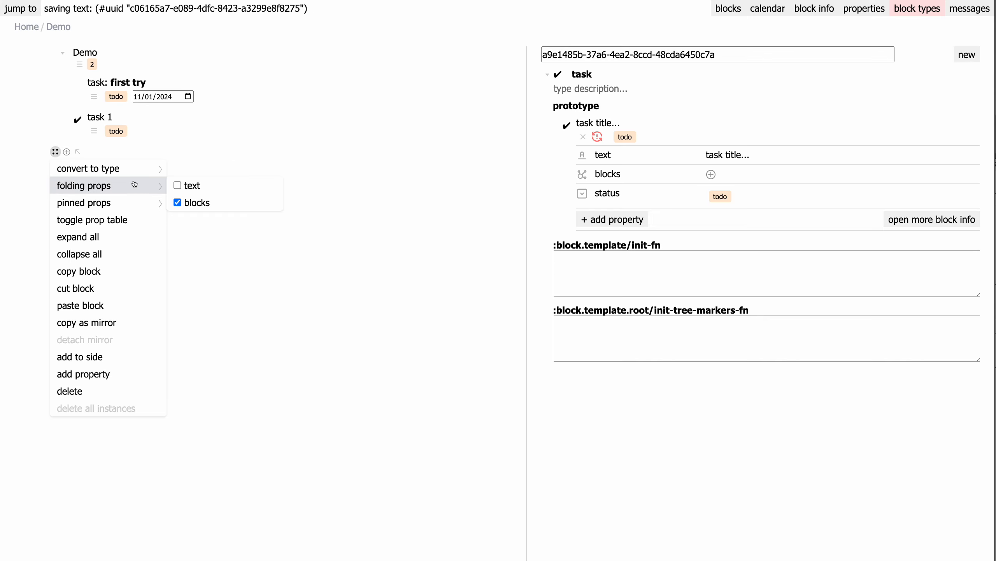
{"action": "mouse_move", "coordinate": [157, 170]}
{"action": "left_click", "coordinate": [196, 270]}
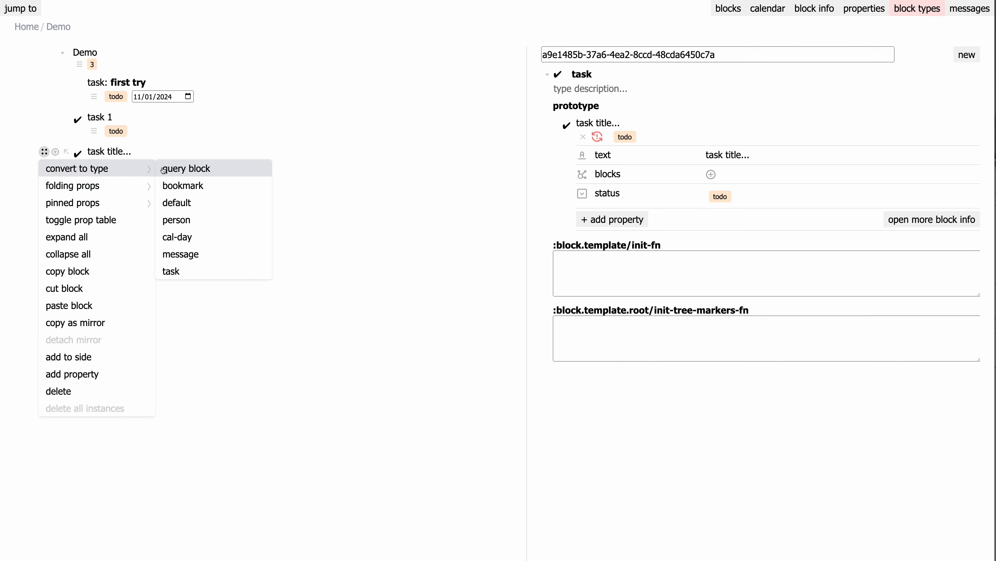
{"action": "double_click", "coordinate": [116, 150]}
{"action": "type", "text": "2"}
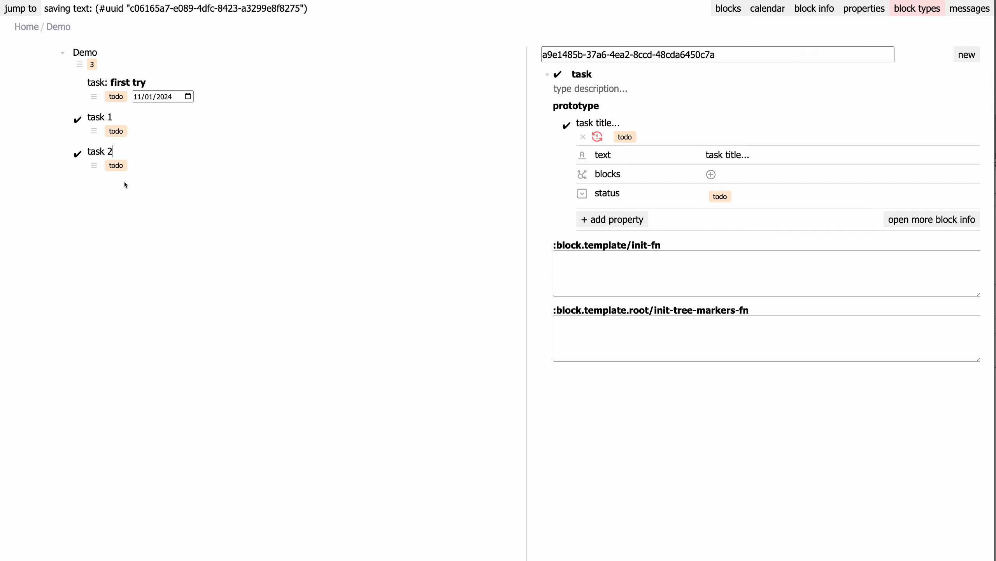
{"action": "left_click", "coordinate": [116, 165]}
{"action": "left_click", "coordinate": [155, 211]}
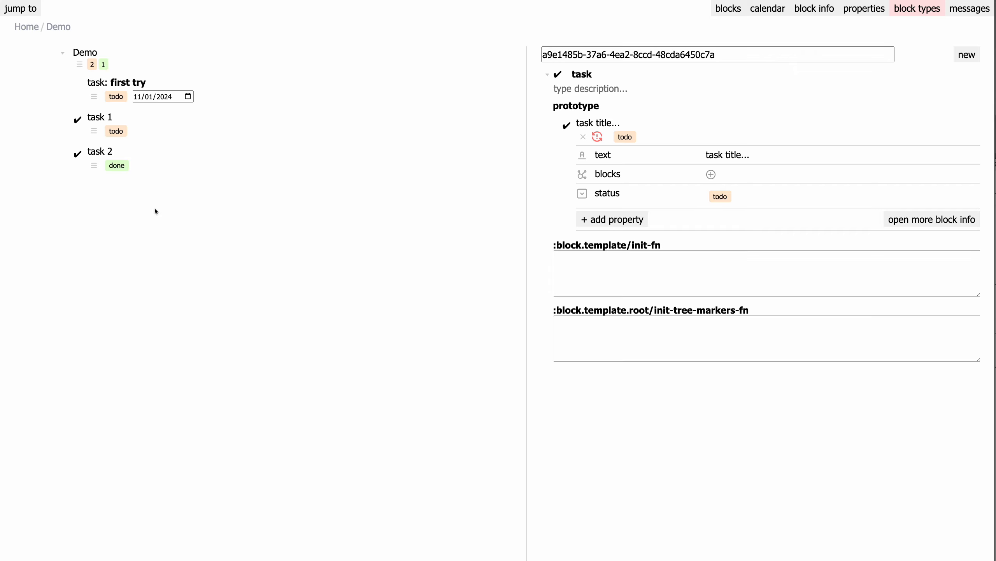
Show the property table of task 1 and add the existing due date property to it
{"action": "left_click", "coordinate": [94, 131]}
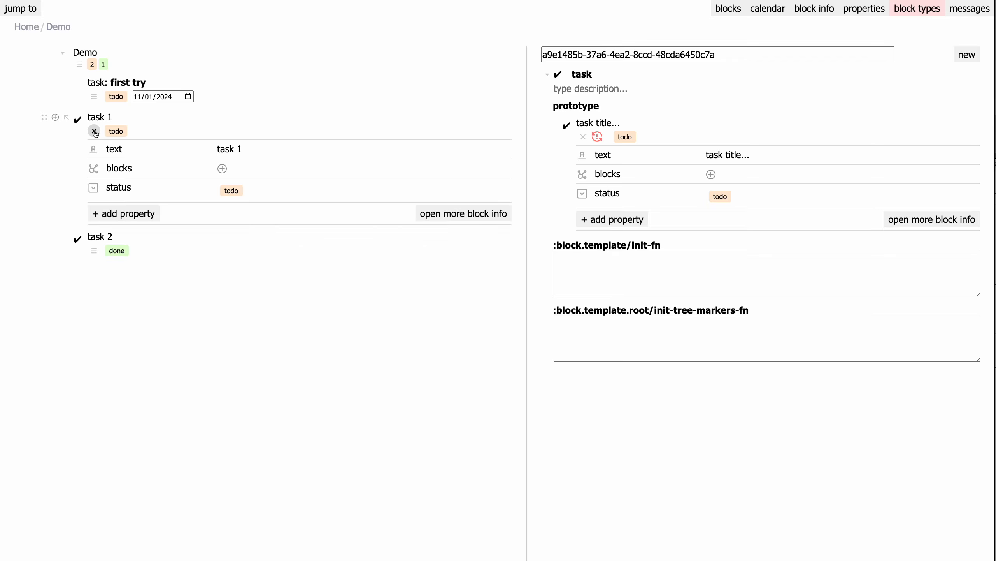
{"action": "left_click", "coordinate": [157, 213]}
{"action": "left_click", "coordinate": [202, 214]}
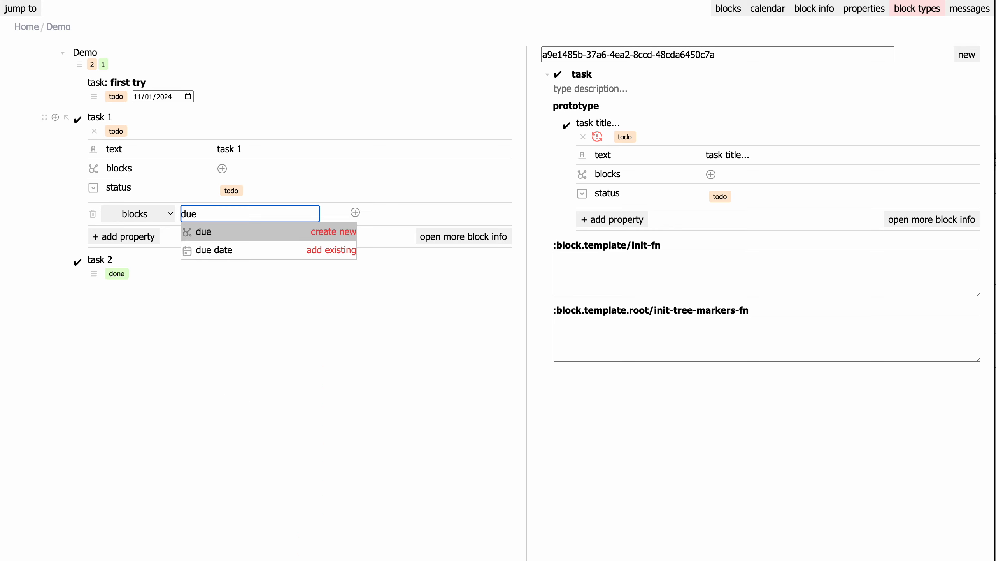
{"action": "key", "text": "Down"}
{"action": "key", "text": "Return"}
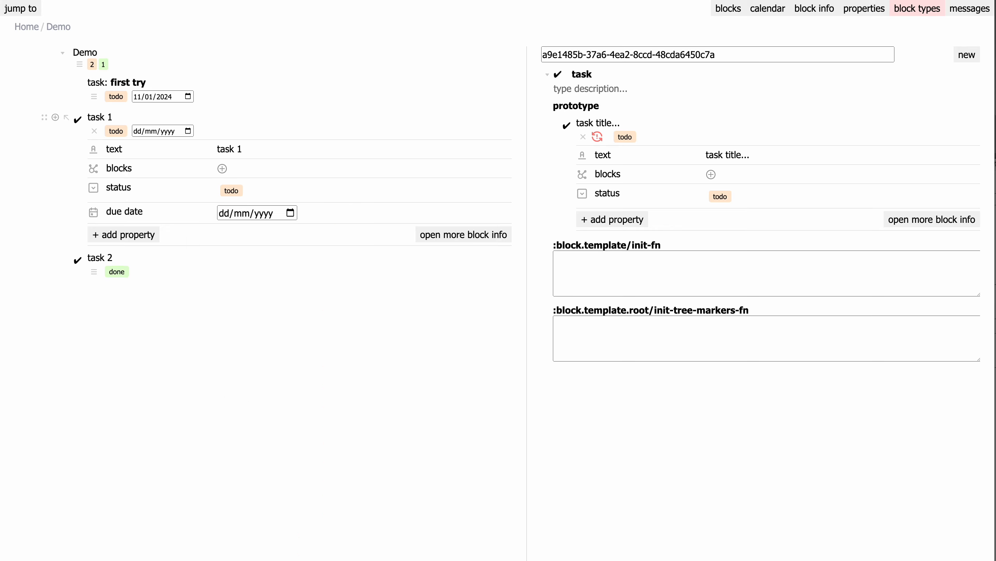
Set task 1's due date to 12/01/2024 and close its property table
{"action": "left_click", "coordinate": [291, 212]}
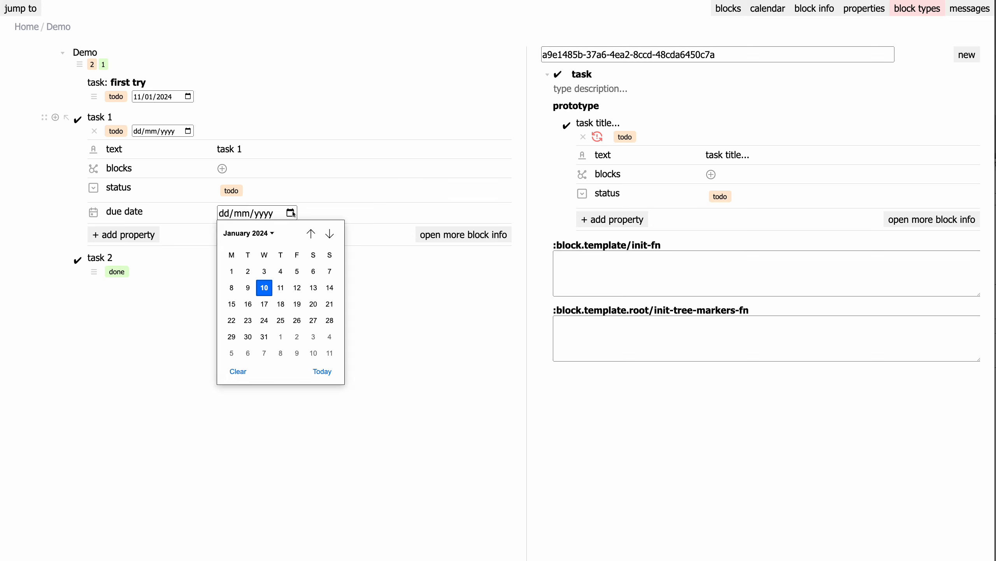
{"action": "left_click", "coordinate": [297, 287]}
{"action": "left_click", "coordinate": [94, 131]}
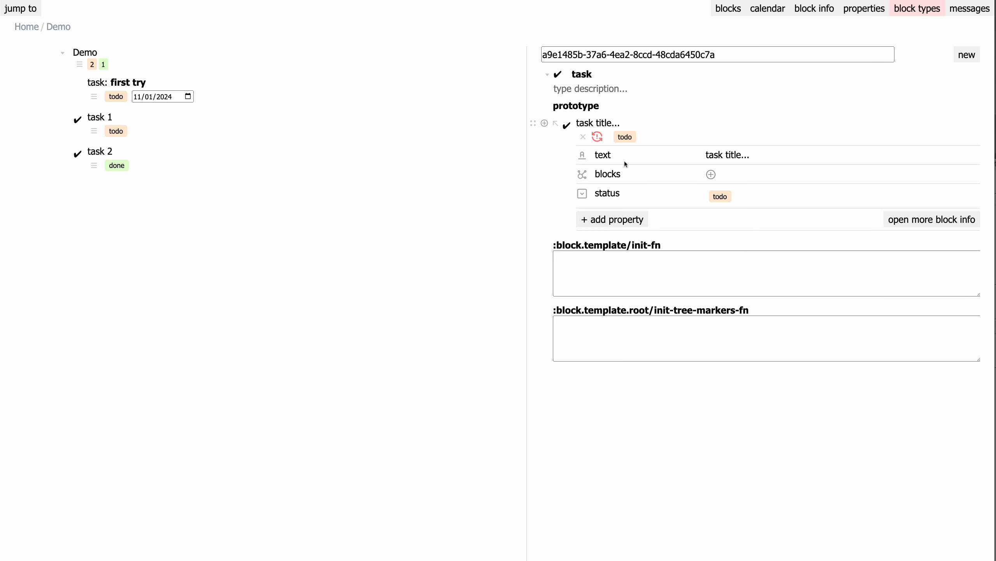
Add a second column to the task prototype's prop grid, assigning :p-status-id to the first column and :p-text to the second
{"action": "left_click", "coordinate": [904, 222]}
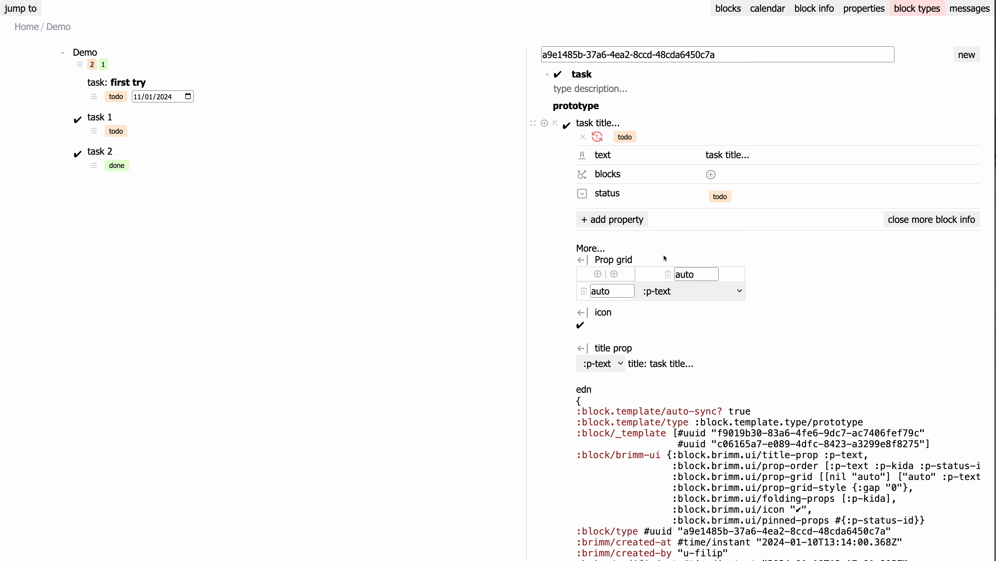
{"action": "left_click", "coordinate": [615, 274]}
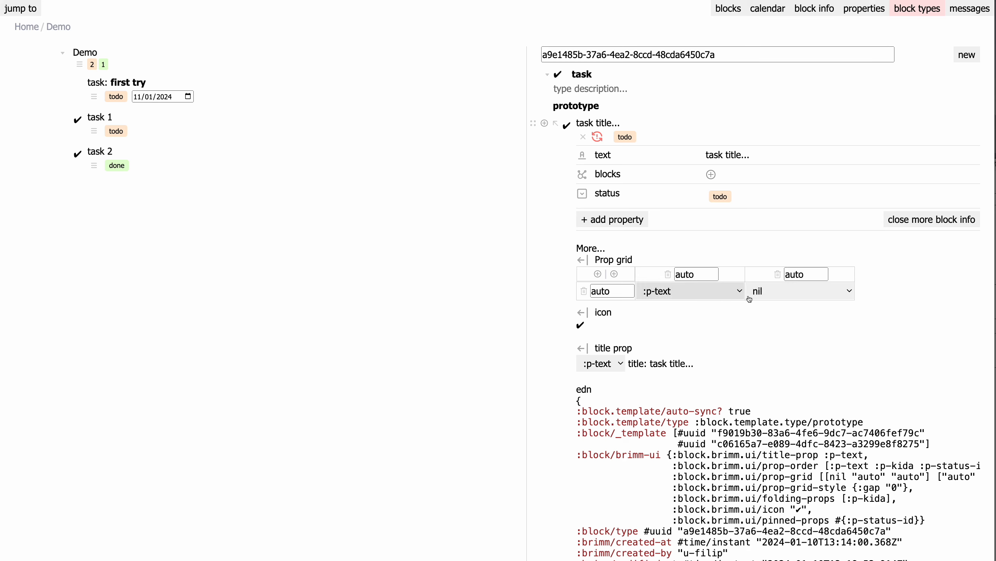
{"action": "left_click", "coordinate": [781, 290]}
{"action": "left_click", "coordinate": [786, 236]}
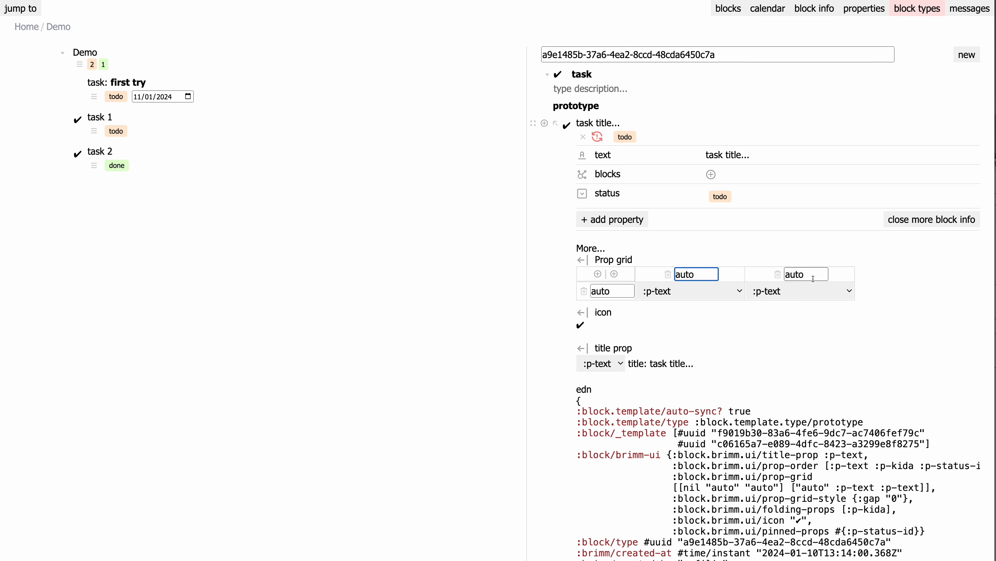
{"action": "left_click", "coordinate": [701, 291]}
{"action": "left_click", "coordinate": [700, 320]}
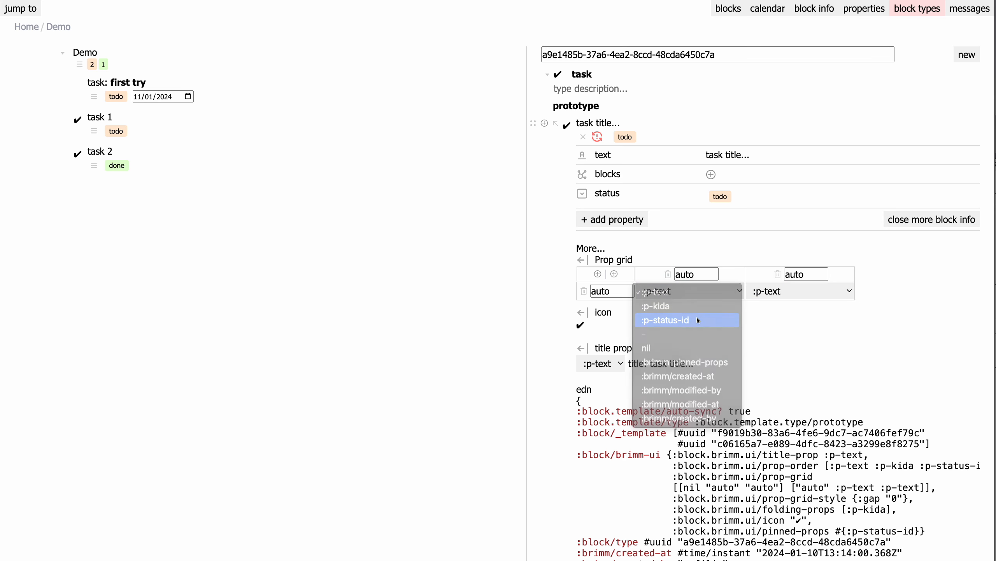
Set the width of the prop grid's :p-text column to 1fr and close the prototype's property table
{"action": "left_click", "coordinate": [813, 282]}
{"action": "key", "text": "super+a"}
{"action": "type", "text": "1fr"}
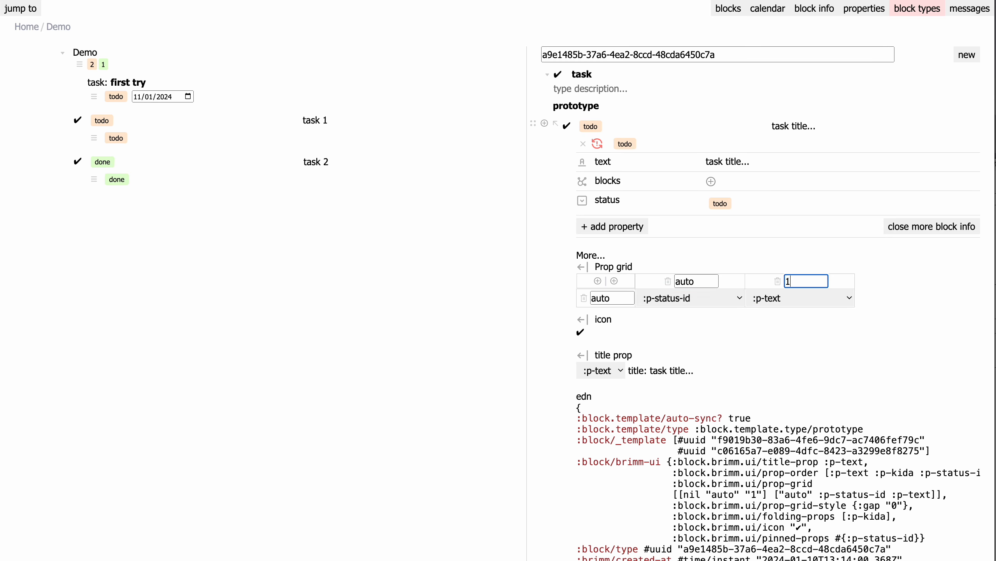
{"action": "left_click", "coordinate": [583, 144]}
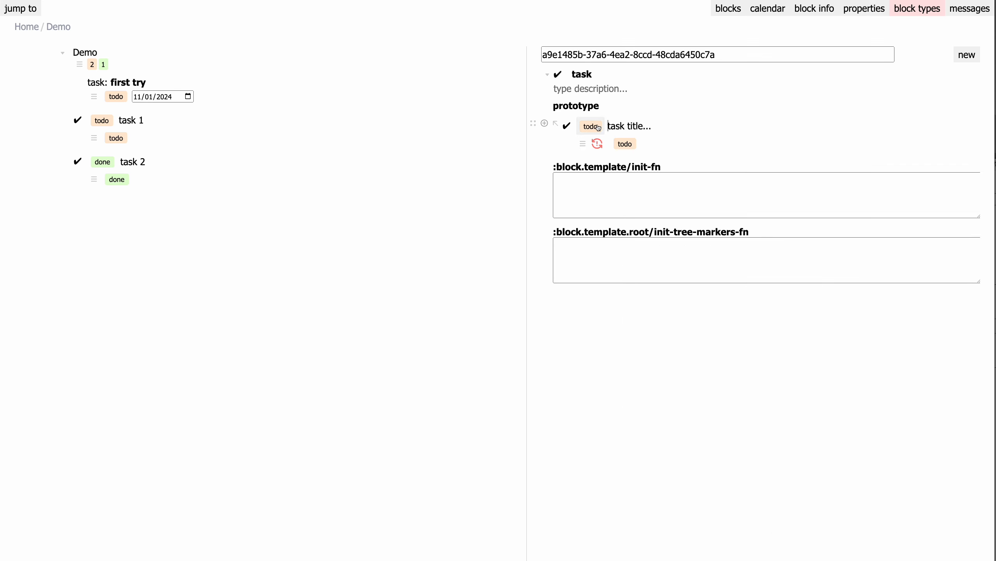
Show the prototype's property table again and unpin its status property from the block
{"action": "left_click", "coordinate": [584, 143]}
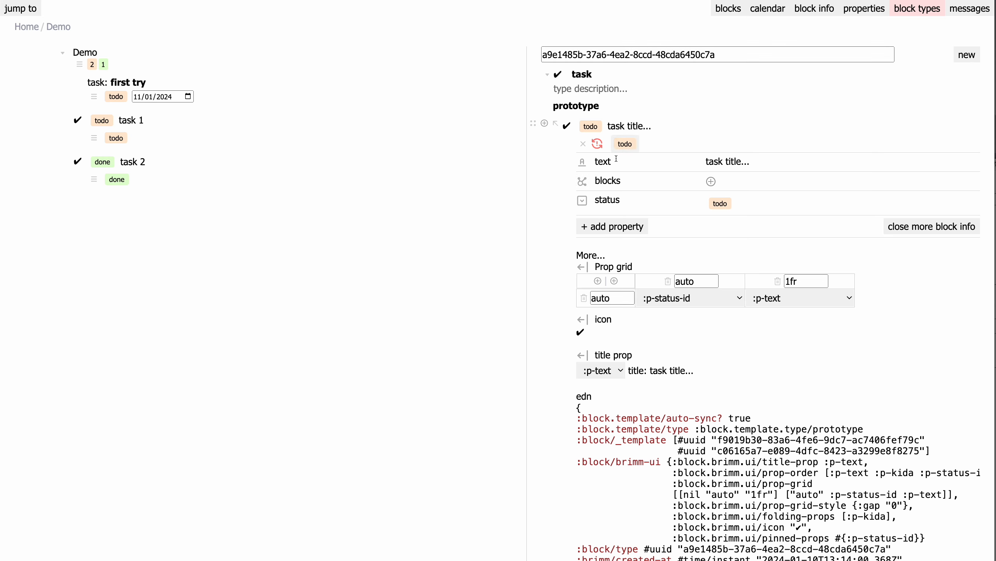
{"action": "left_click", "coordinate": [581, 204]}
{"action": "left_click", "coordinate": [594, 219]}
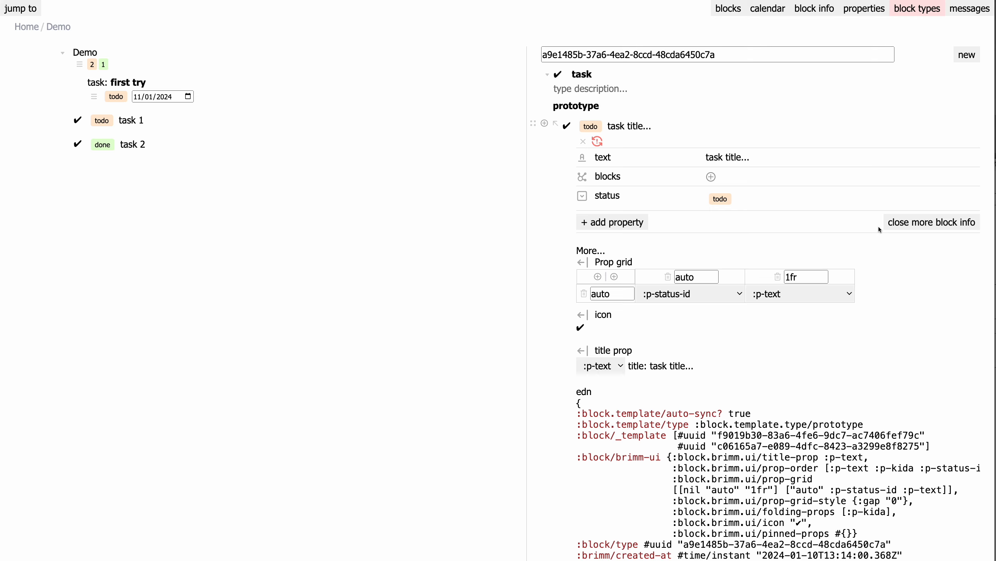
Set the task prototype's status to done while auto-sync is on
{"action": "left_click", "coordinate": [720, 199]}
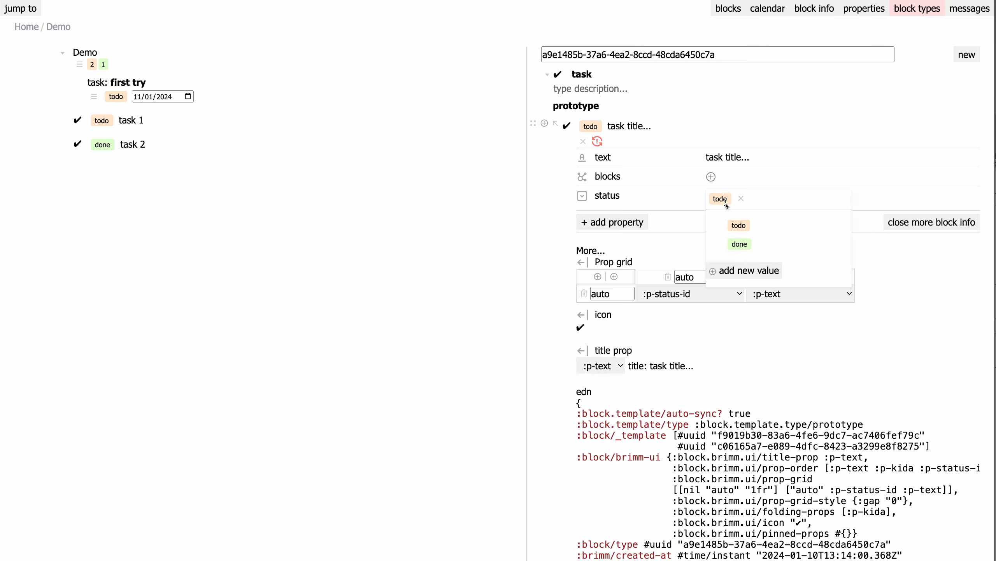
{"action": "left_click", "coordinate": [694, 209]}
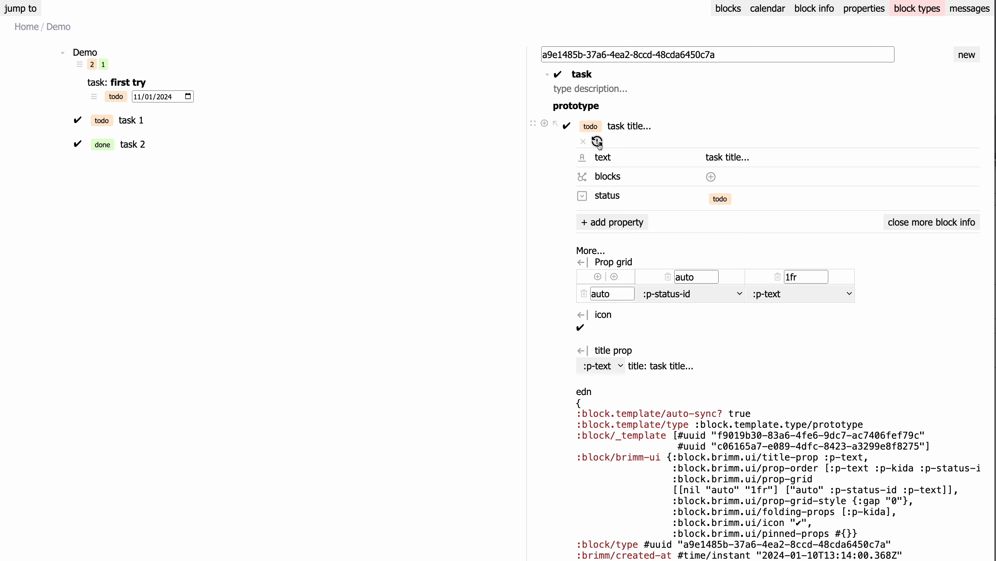
{"action": "mouse_move", "coordinate": [600, 146]}
{"action": "left_click", "coordinate": [720, 198]}
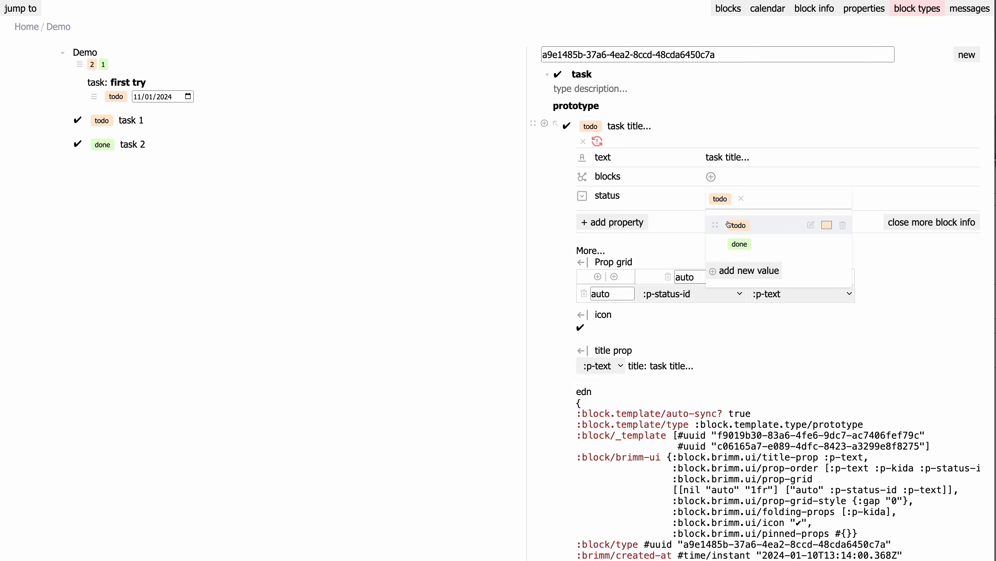
{"action": "left_click", "coordinate": [754, 246]}
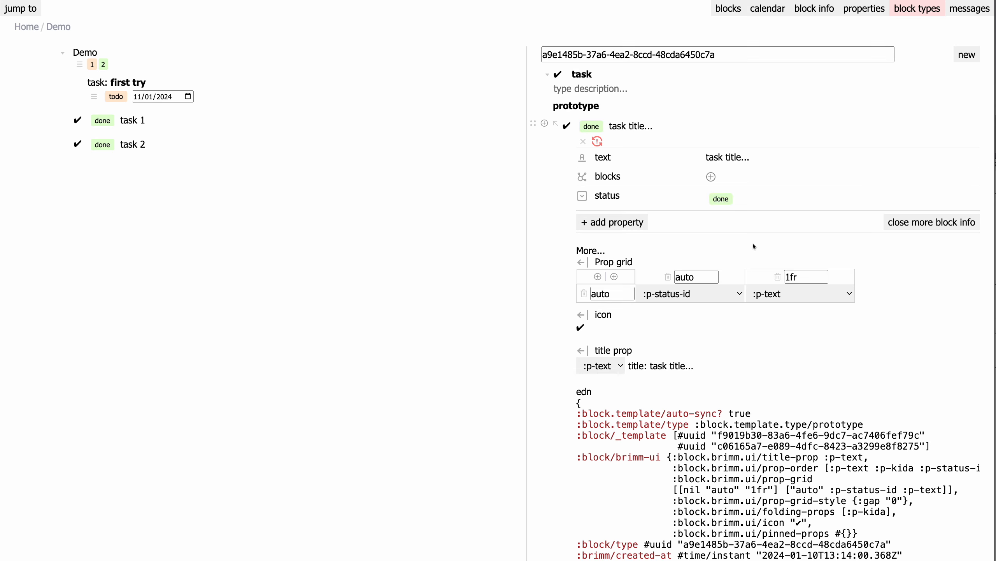
Set the prototype's status back to todo and task 2's own status to done
{"action": "left_click", "coordinate": [721, 199]}
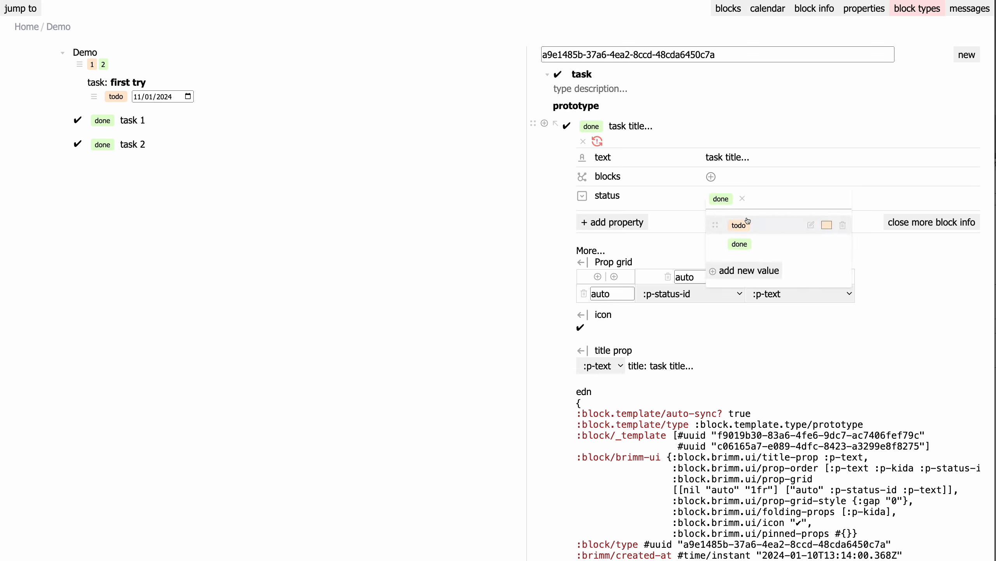
{"action": "left_click", "coordinate": [749, 228]}
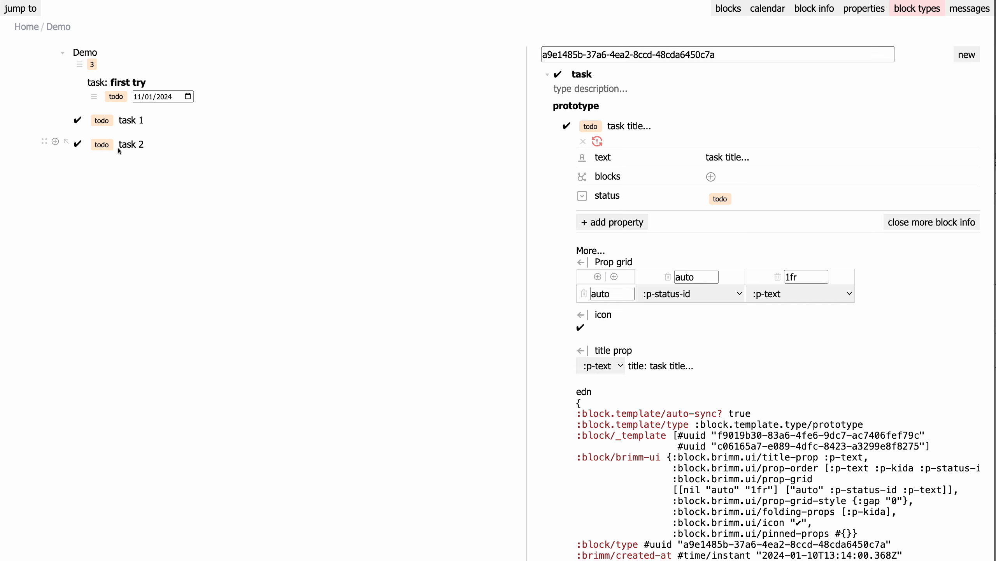
{"action": "left_click", "coordinate": [102, 146]}
{"action": "left_click", "coordinate": [113, 183]}
Add the existing due date property to the task prototype and remove it from the block again
{"action": "left_click", "coordinate": [642, 229]}
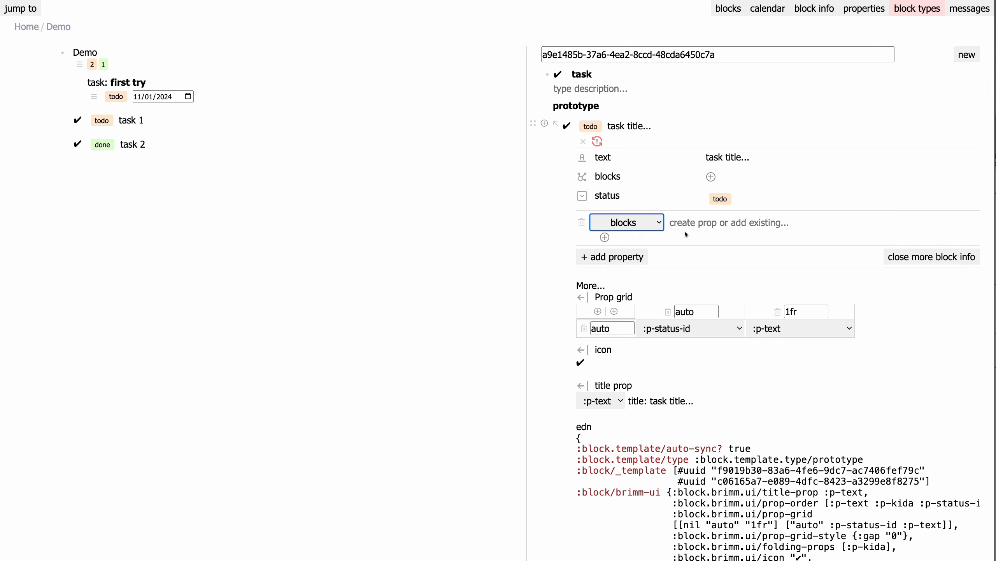
{"action": "left_click", "coordinate": [705, 224]}
{"action": "type", "text": "d"}
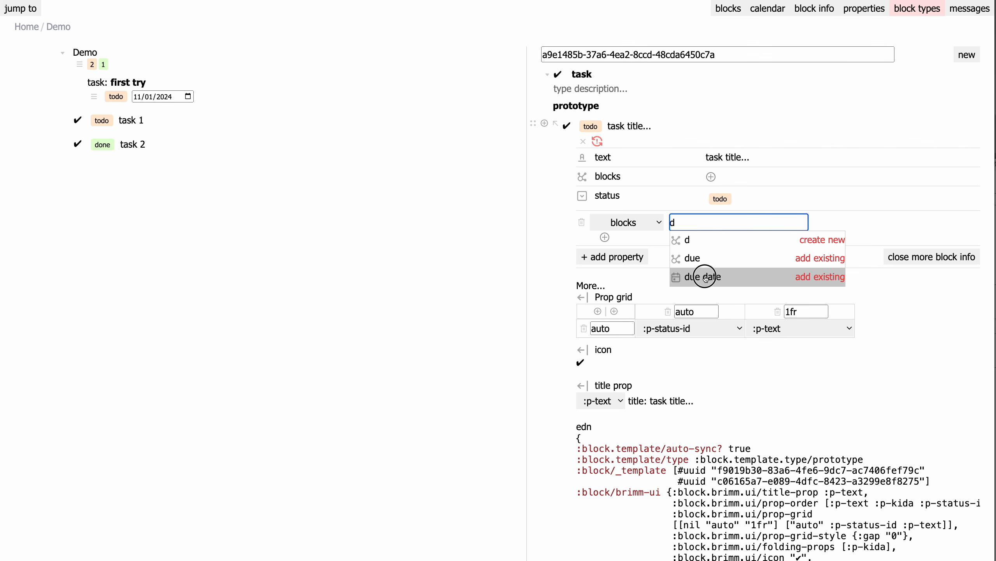
{"action": "left_click", "coordinate": [706, 276]}
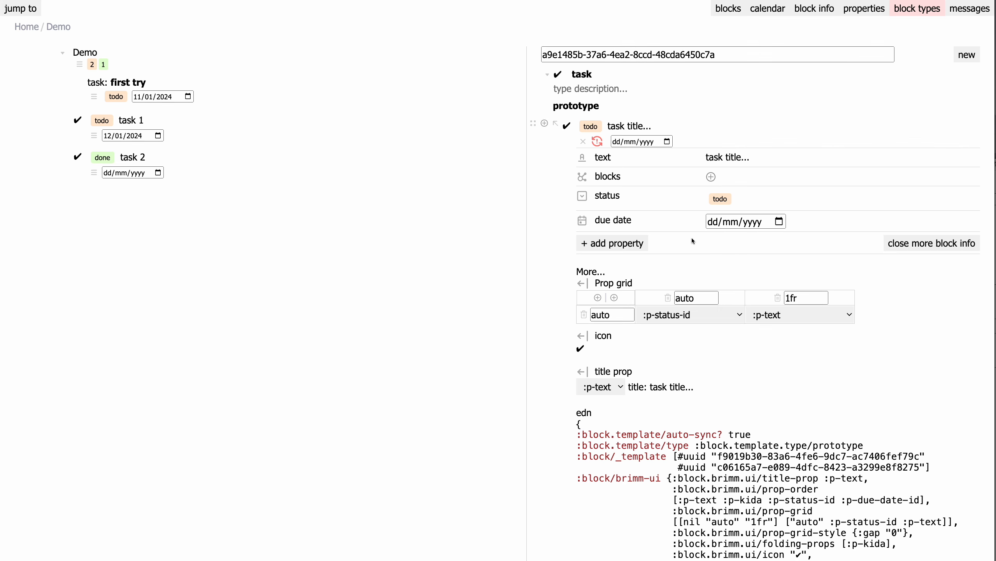
{"action": "left_click", "coordinate": [582, 221]}
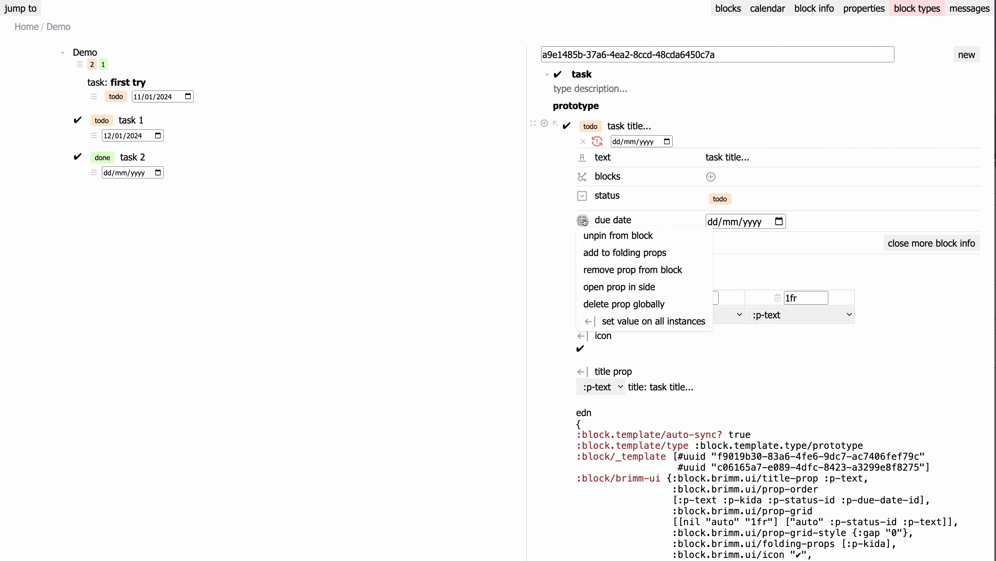
{"action": "left_click", "coordinate": [620, 269]}
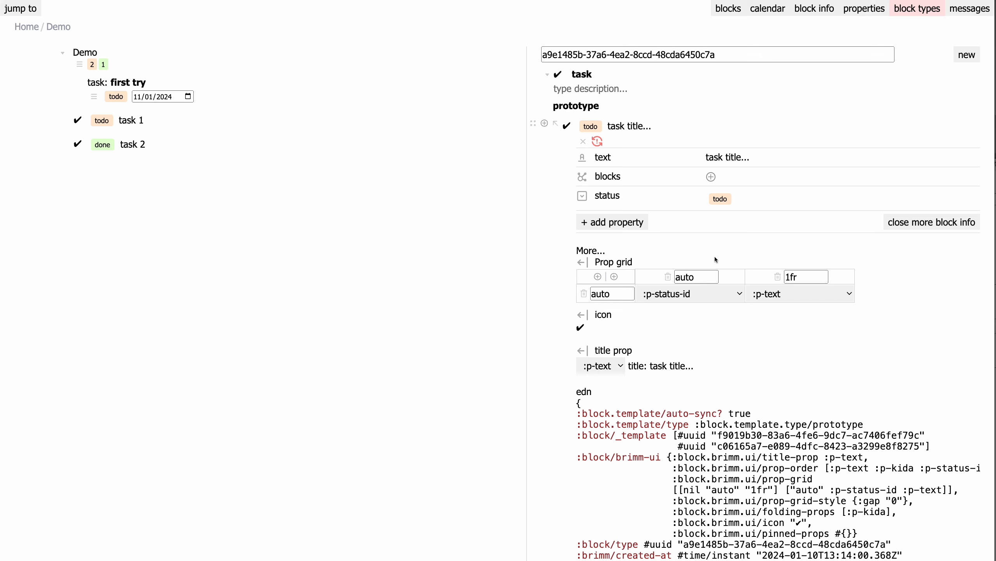
Turn off auto-sync on the task prototype and rename the todo status value to "in progress"
{"action": "left_click", "coordinate": [597, 141]}
{"action": "left_click", "coordinate": [719, 205]}
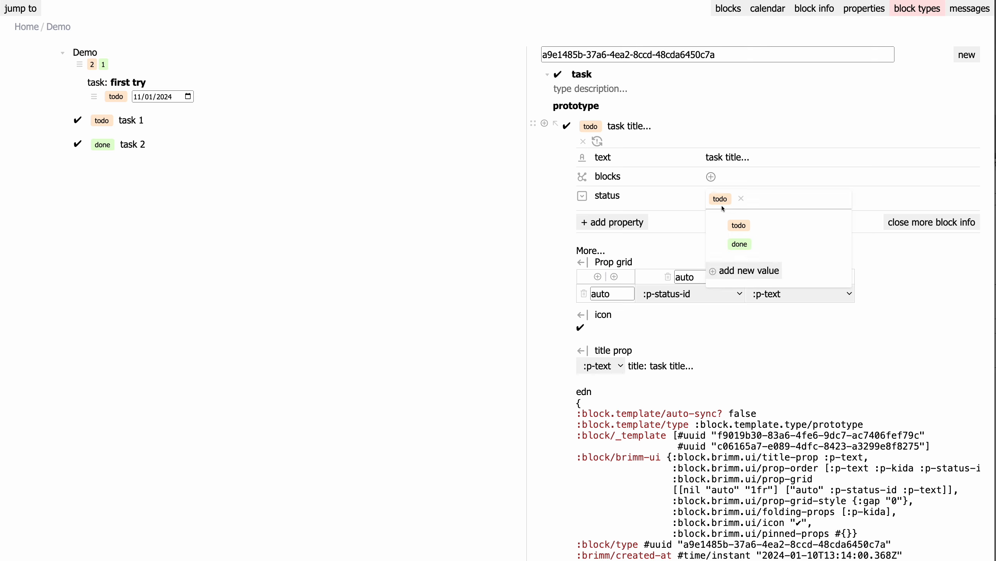
{"action": "left_click", "coordinate": [812, 225]}
{"action": "key", "text": "ctrl+a"}
{"action": "type", "text": "in progress"}
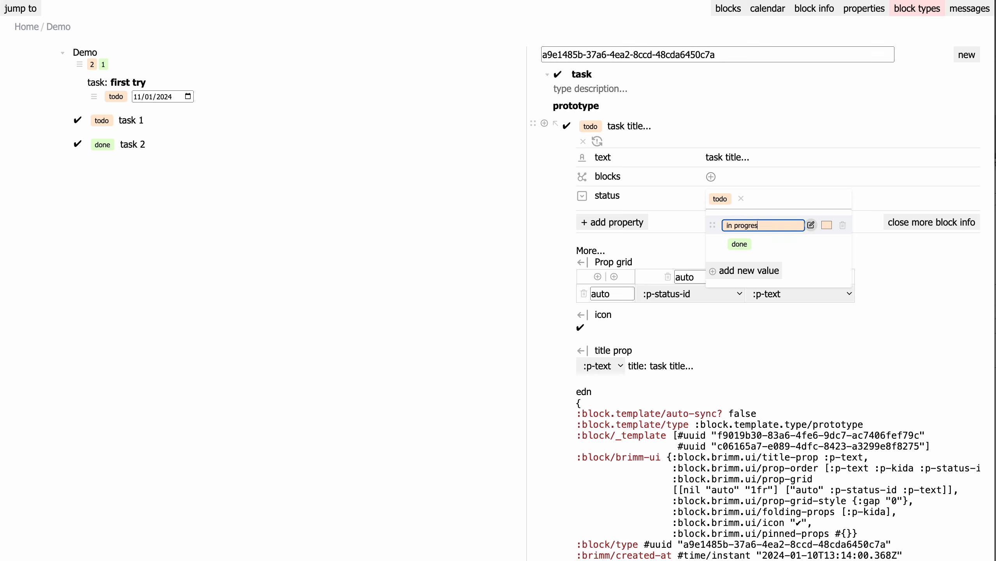
{"action": "key", "text": "Return"}
Add a new status value named "pending" and select it as the task prototype's status
{"action": "left_click", "coordinate": [730, 198]}
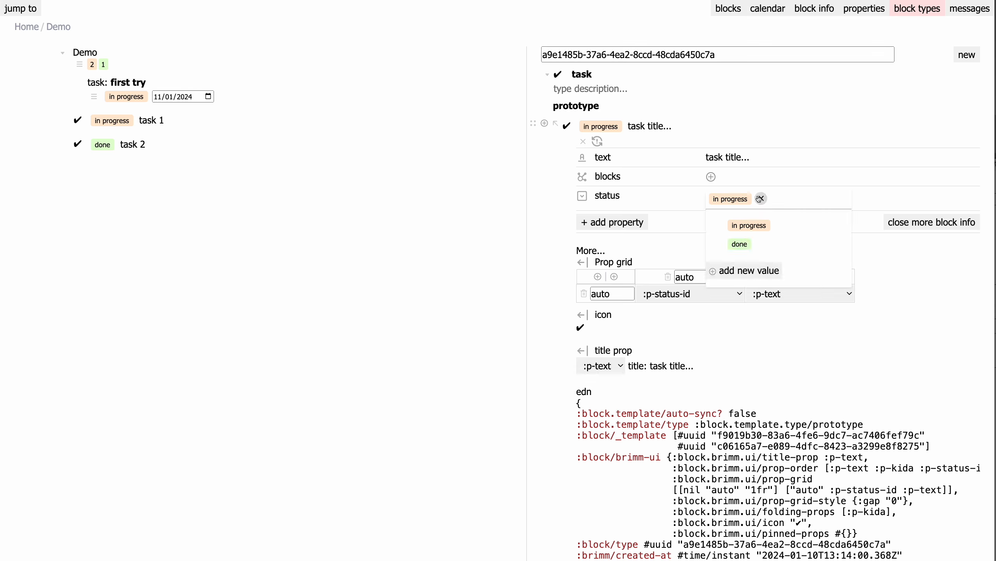
{"action": "left_click", "coordinate": [747, 264]}
{"action": "type", "text": "pening"}
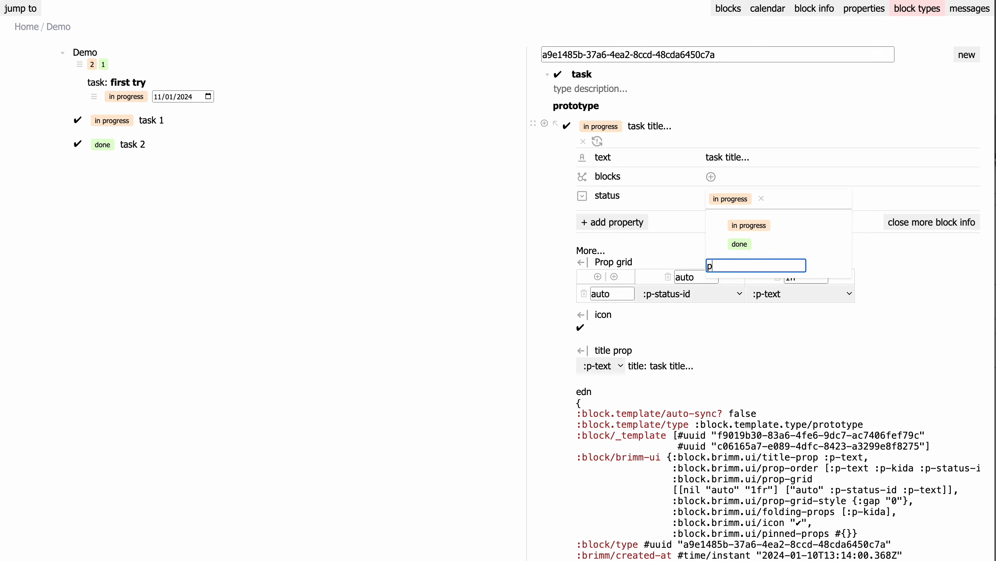
{"action": "key", "text": "BackSpace"}
{"action": "key", "text": "BackSpace"}
{"action": "key", "text": "BackSpace"}
{"action": "type", "text": "ding"}
{"action": "key", "text": "Return"}
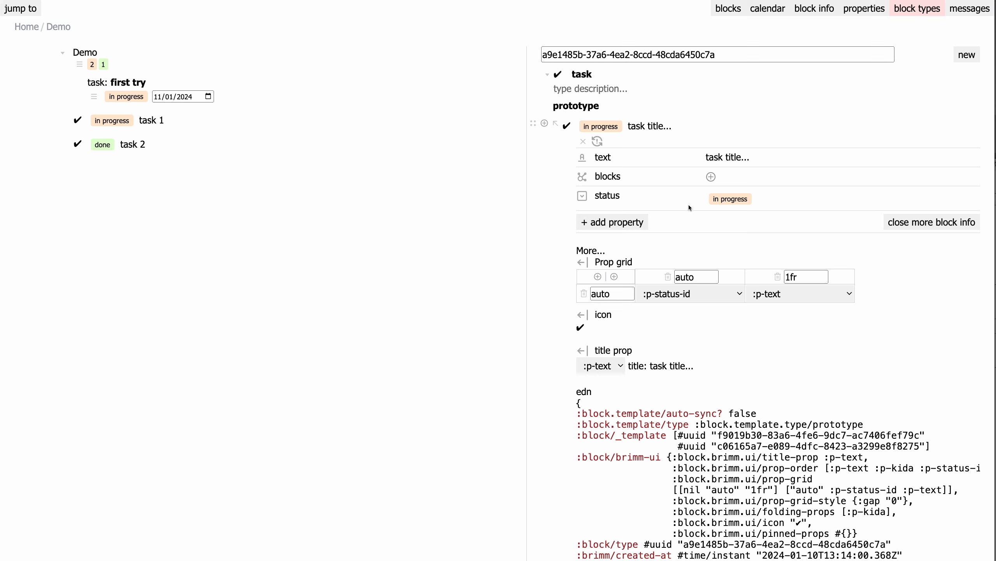
{"action": "left_click", "coordinate": [730, 198]}
{"action": "left_click", "coordinate": [747, 260]}
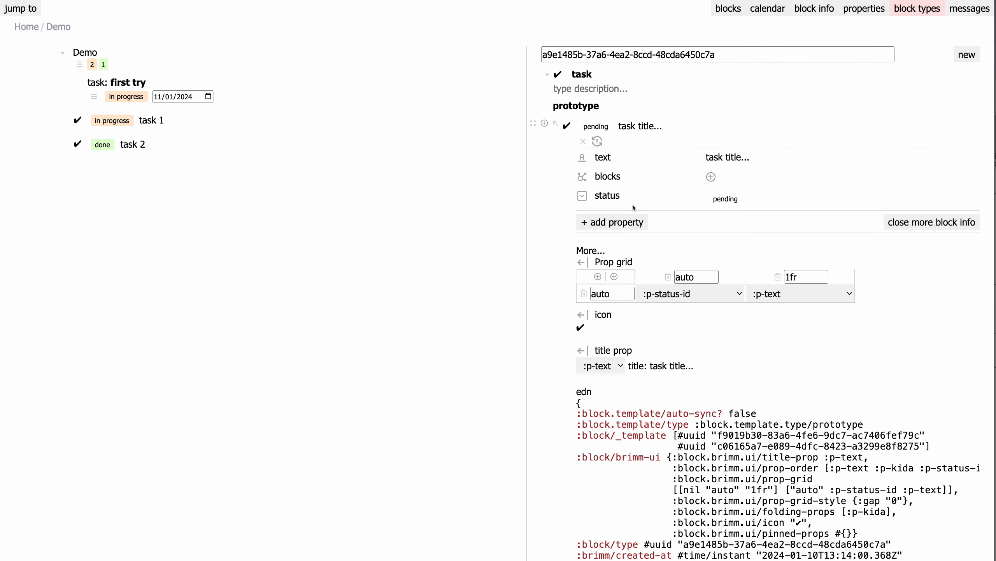
Add a block below task 2 and convert it to the task type
{"action": "left_click", "coordinate": [52, 144]}
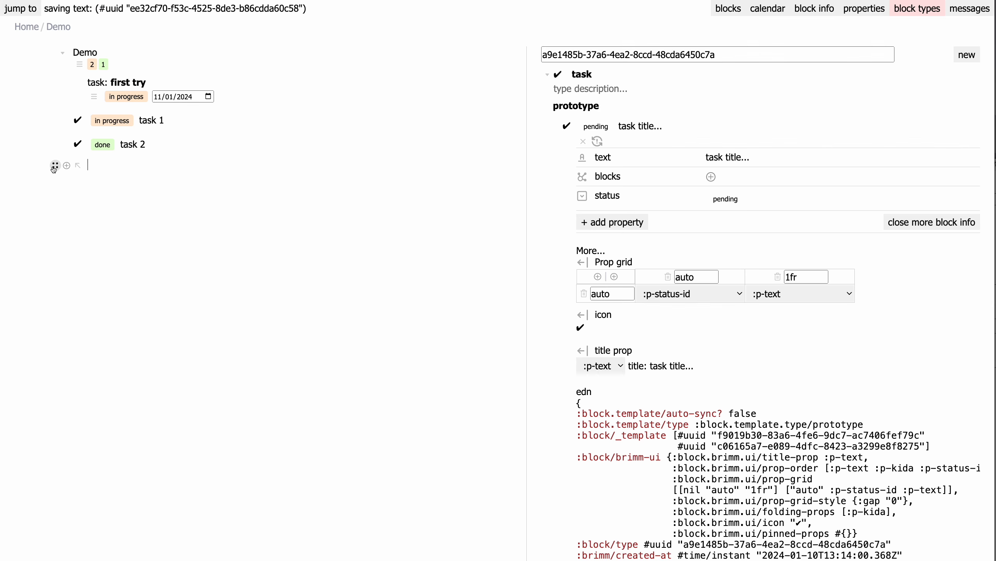
{"action": "left_click", "coordinate": [55, 165]}
{"action": "mouse_move", "coordinate": [117, 182]}
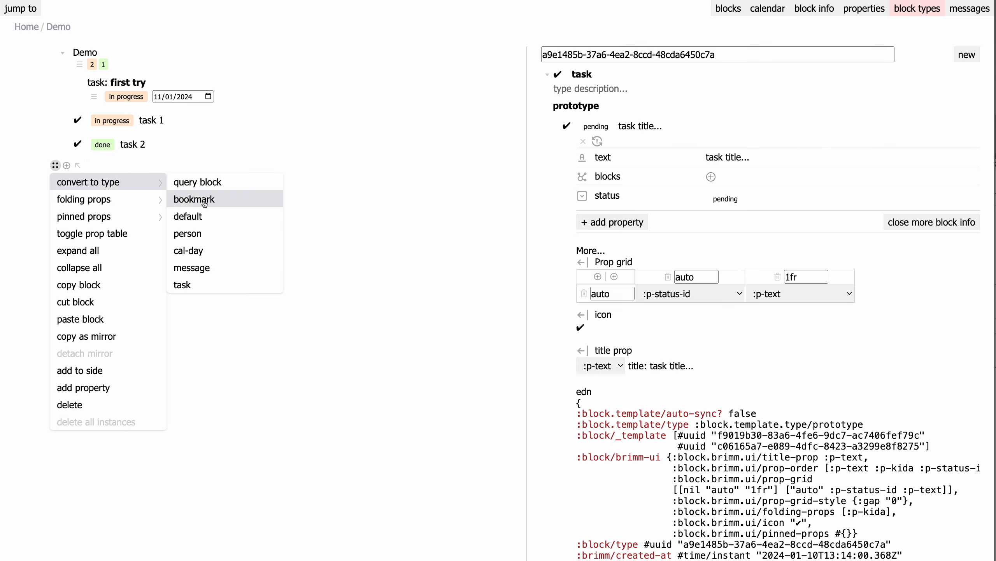
{"action": "left_click", "coordinate": [184, 285]}
{"action": "left_click", "coordinate": [161, 168]}
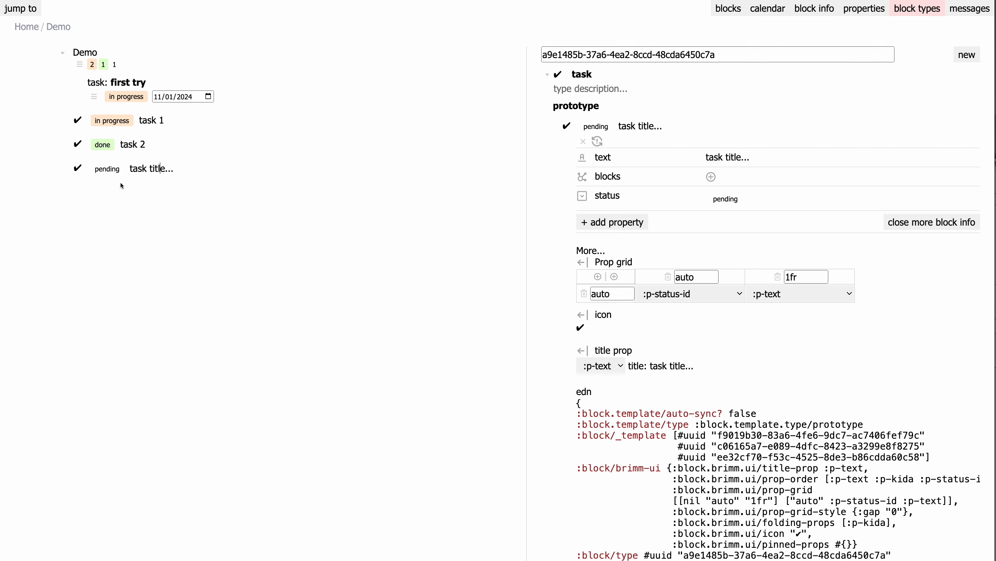
Set the colour of the pending status value to grey from the new task's status options
{"action": "left_click", "coordinate": [107, 169]}
{"action": "left_click", "coordinate": [208, 232]}
{"action": "left_click_drag", "start_coordinate": [211, 250], "coordinate": [202, 247]}
{"action": "left_click", "coordinate": [132, 232]}
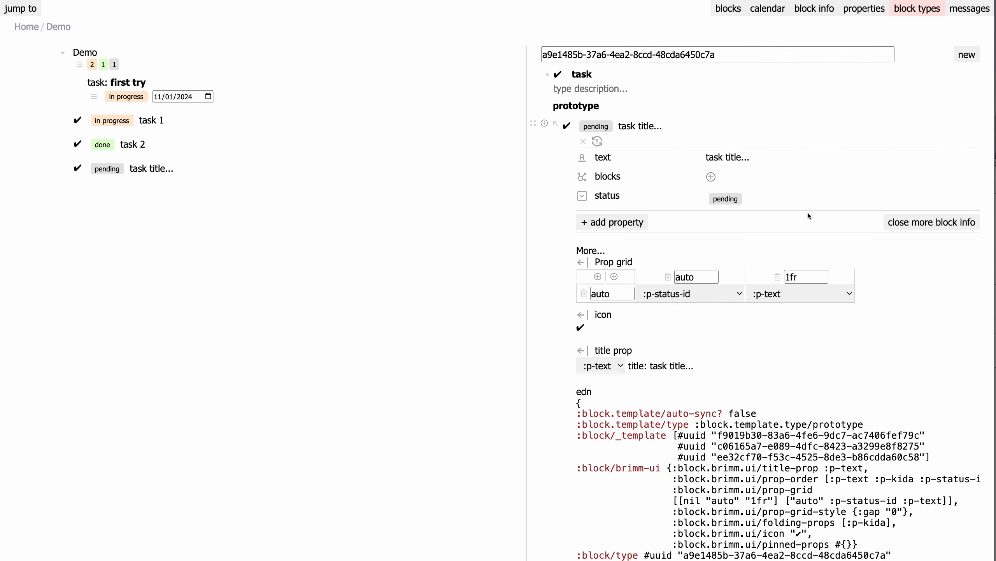
Turn on auto-sync for the task prototype and add the existing due date property to it
{"action": "left_click", "coordinate": [597, 141]}
{"action": "left_click", "coordinate": [629, 227]}
{"action": "left_click", "coordinate": [697, 227]}
{"action": "type", "text": "due date"}
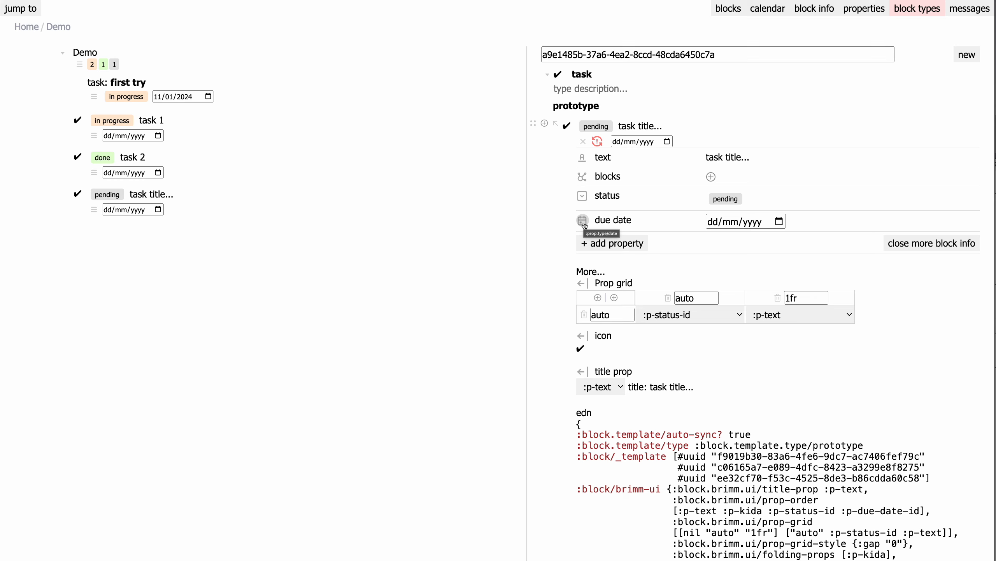
With auto-sync turned off, delete the status column from the prototype's prop grid and apply the grid to all instances
{"action": "left_click", "coordinate": [598, 141]}
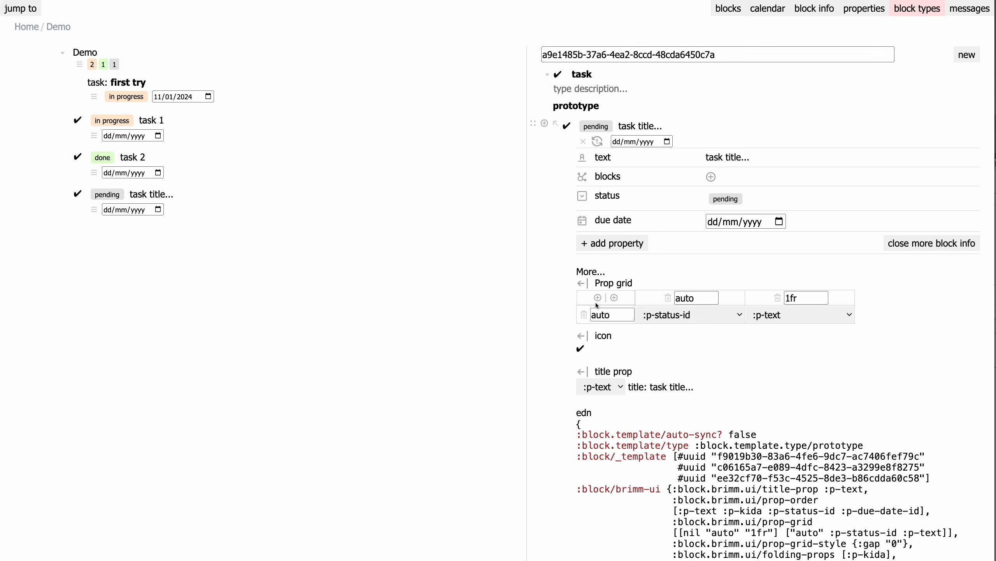
{"action": "left_click", "coordinate": [668, 298]}
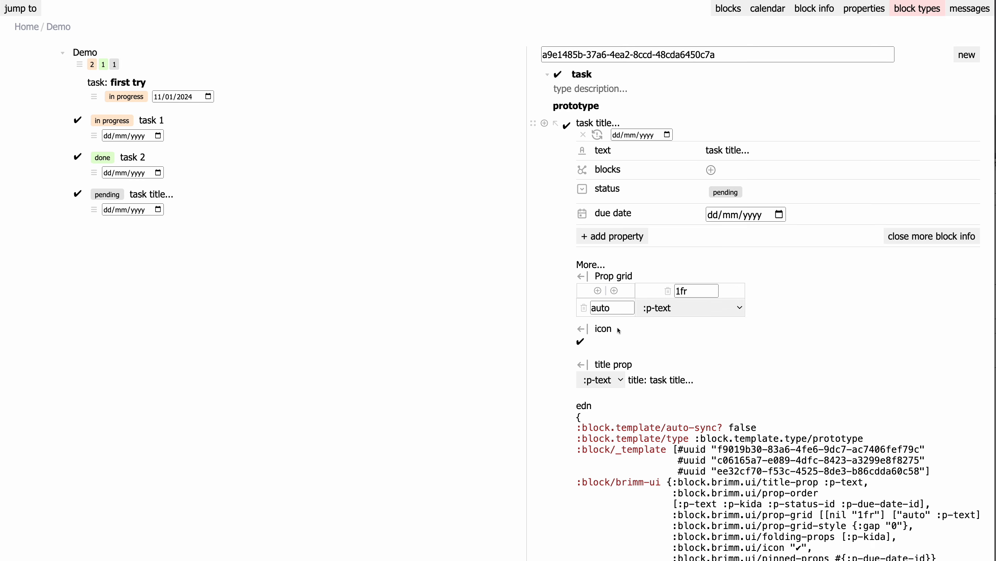
{"action": "left_click", "coordinate": [583, 276]}
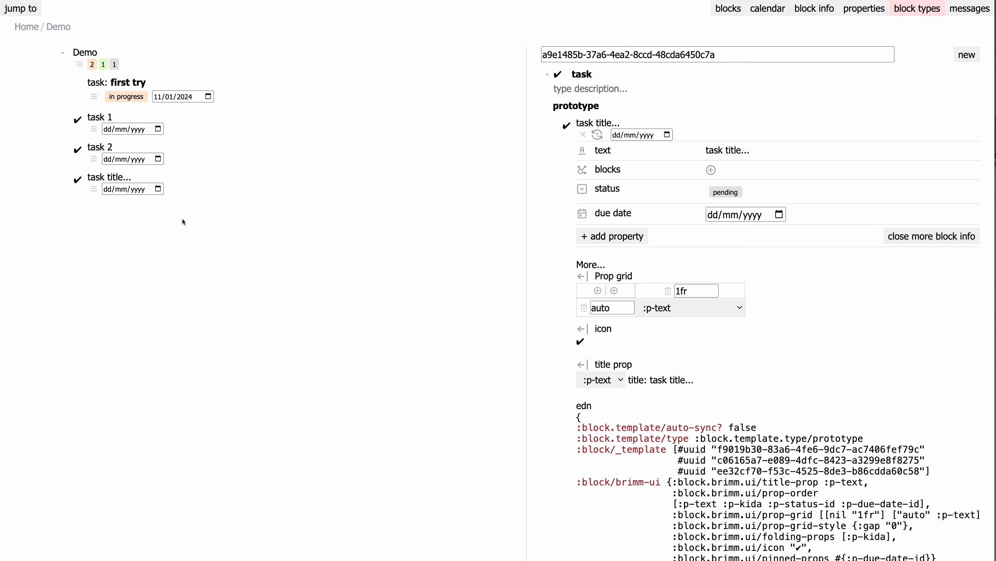
Set the prototype's status to done on all task instances and show the property tables of task 1 and task 2
{"action": "left_click", "coordinate": [725, 192]}
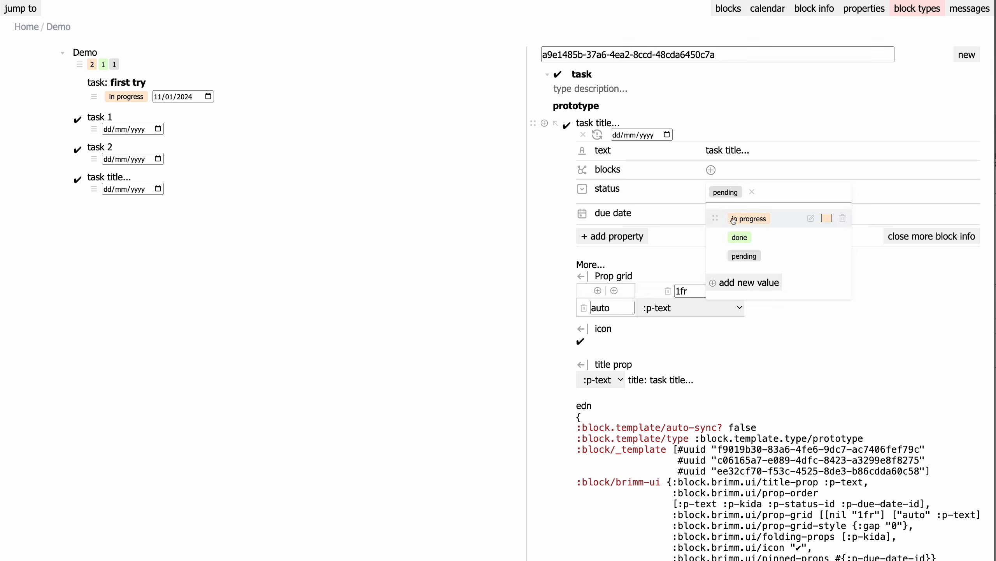
{"action": "left_click", "coordinate": [740, 237]}
{"action": "left_click", "coordinate": [582, 189]}
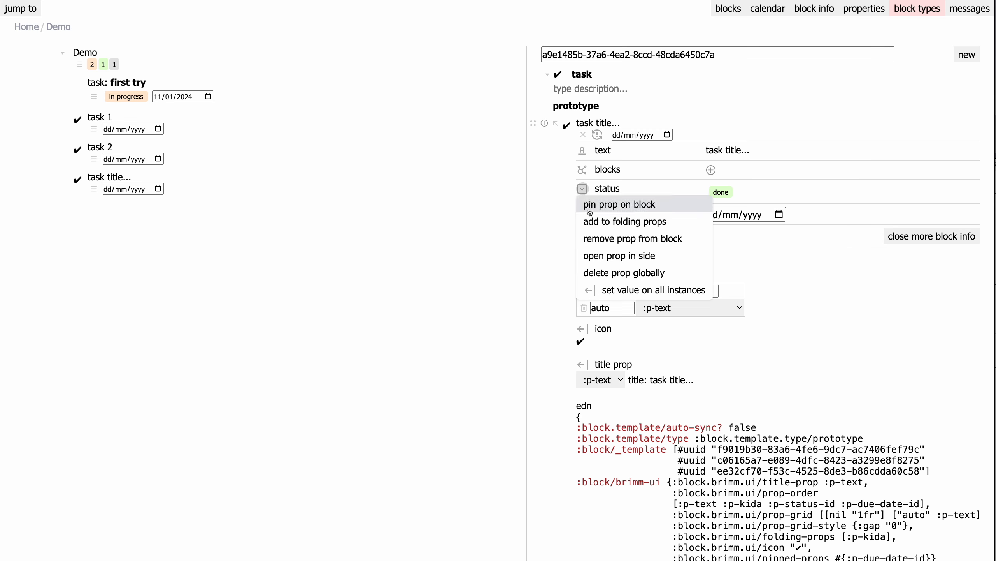
{"action": "left_click", "coordinate": [607, 290]}
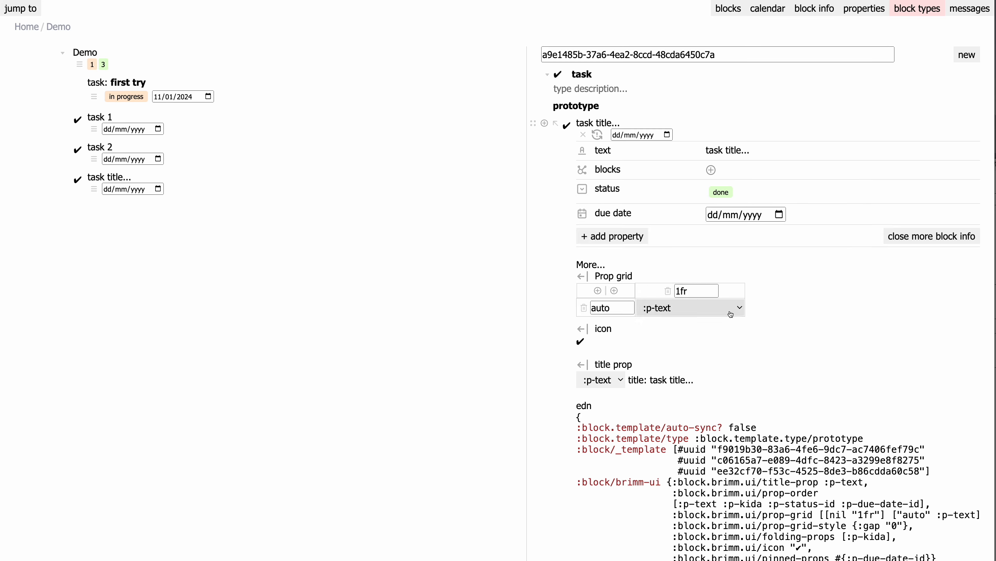
{"action": "left_click", "coordinate": [94, 130]}
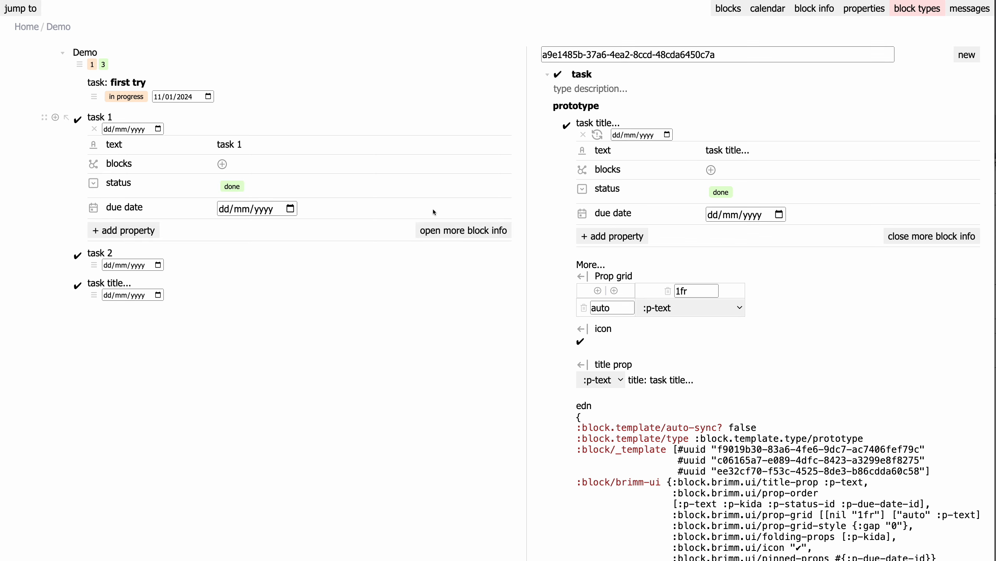
{"action": "left_click", "coordinate": [94, 265]}
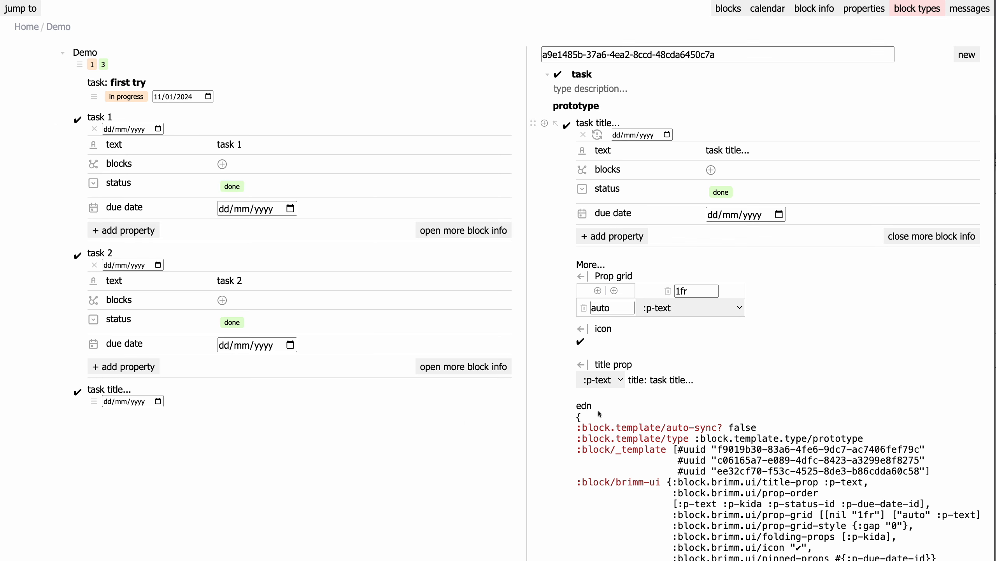